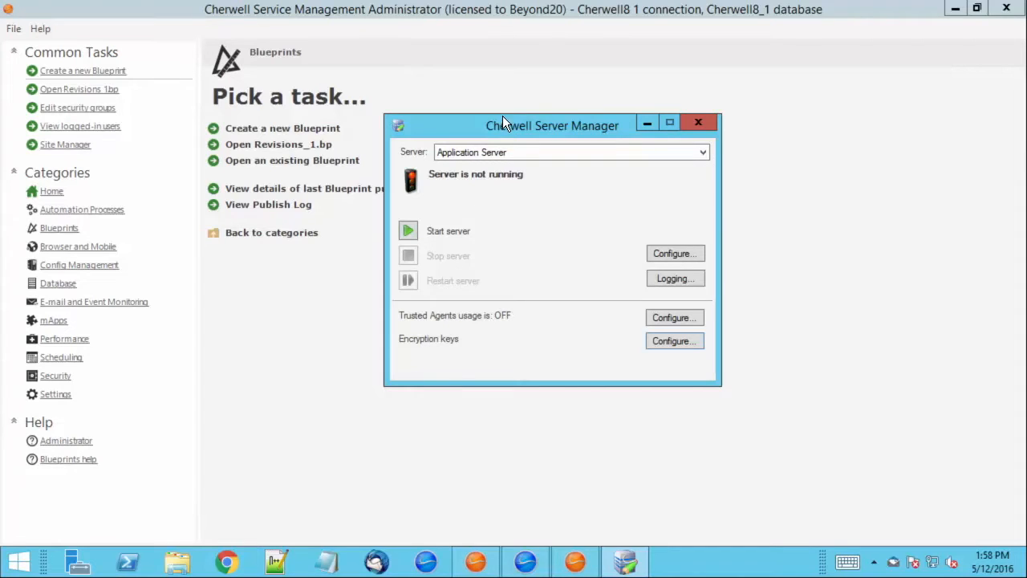
Move the Cherwell Server Manager window slightly up and to the left.
{"action": "left_click_drag", "start_coordinate": [497, 125], "coordinate": [471, 110]}
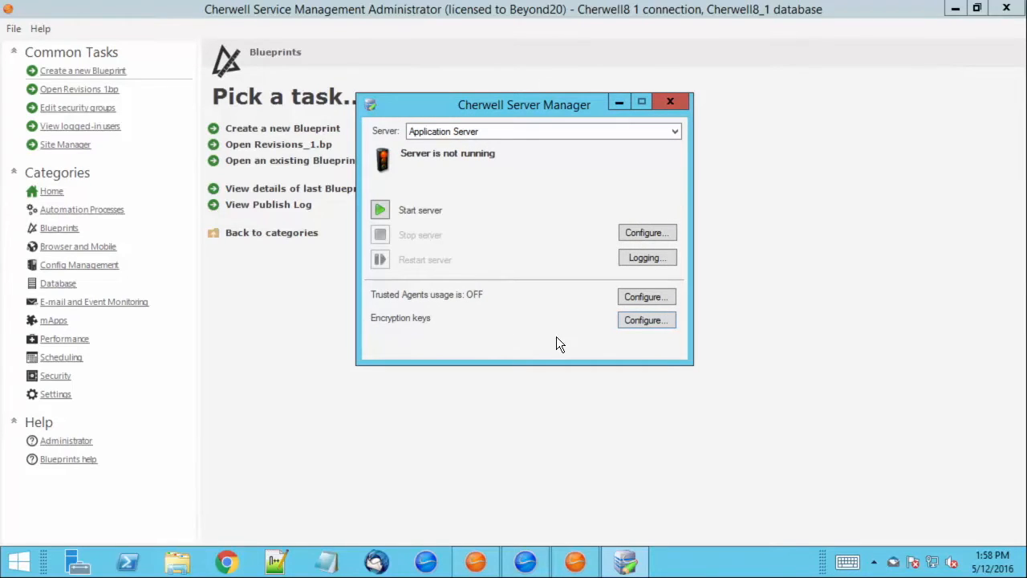
Log in to encryption key management using the Cherwell8 1 connection.
{"action": "left_click", "coordinate": [652, 321]}
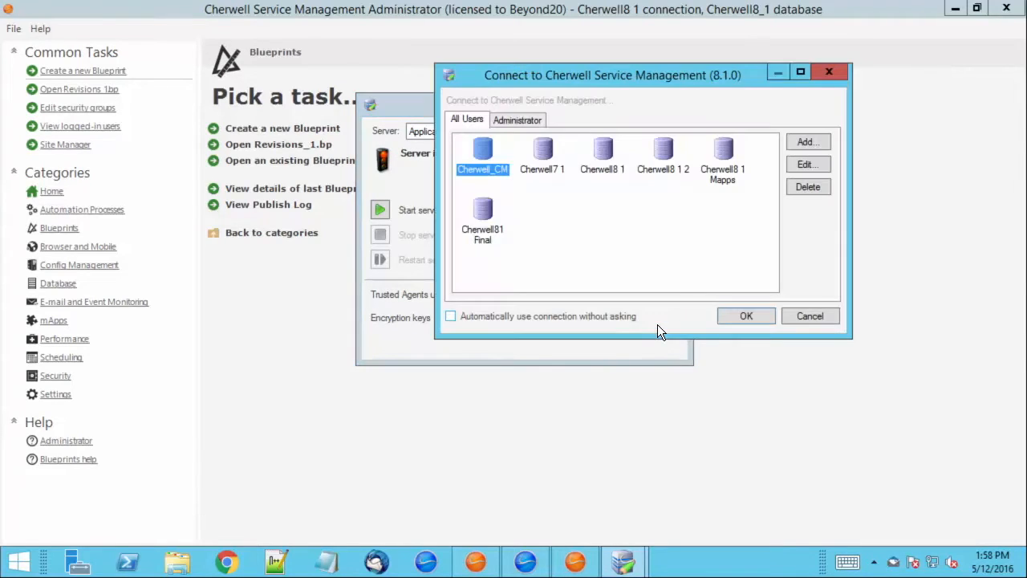
{"action": "left_click", "coordinate": [601, 160]}
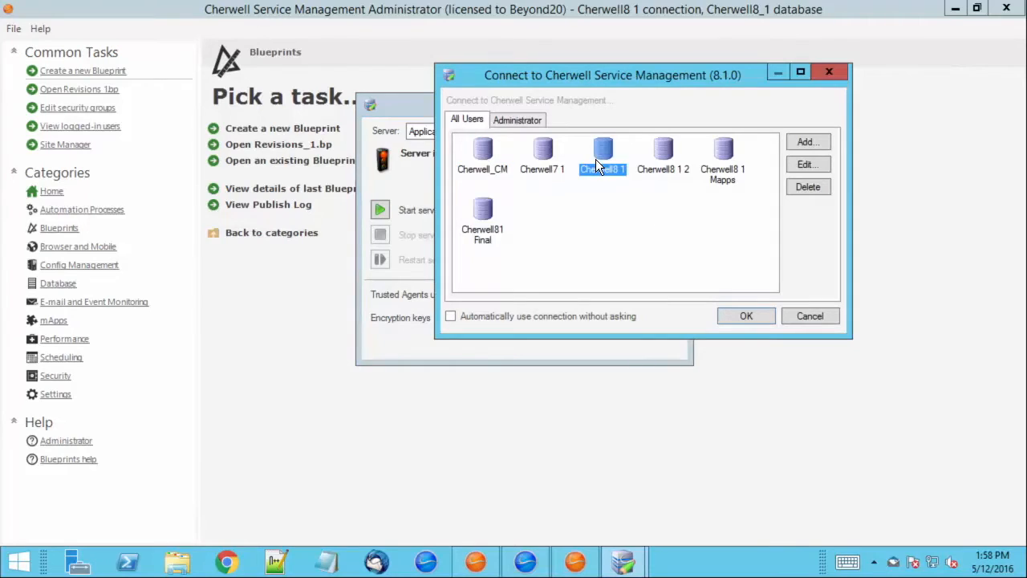
{"action": "left_click", "coordinate": [752, 321]}
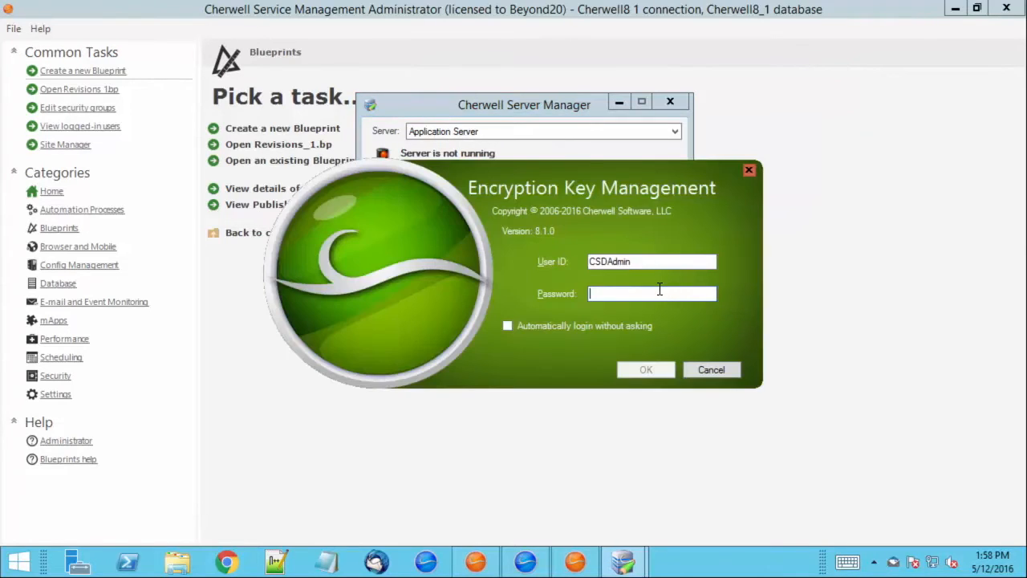
{"action": "type", "text": "•••••••"}
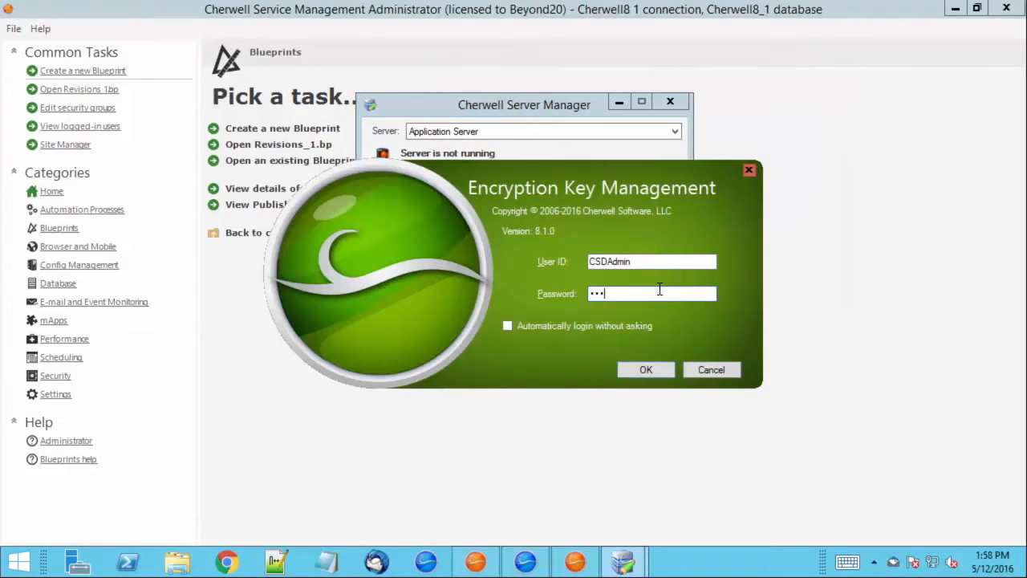
{"action": "type", "text": "•"}
{"action": "key", "text": "Return"}
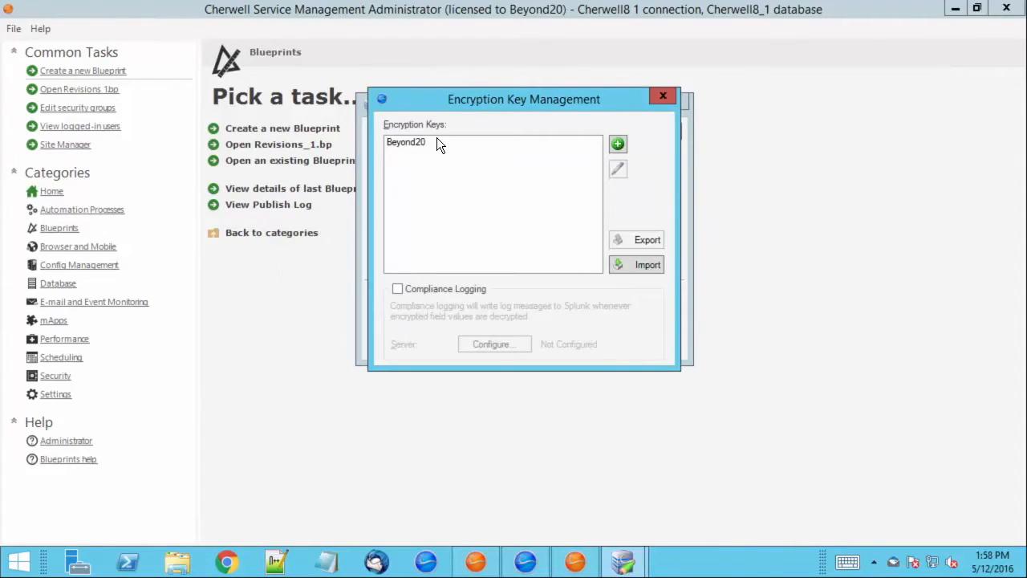
Add a new encryption key named 'Test' and decline exporting the keys.
{"action": "left_click", "coordinate": [415, 143]}
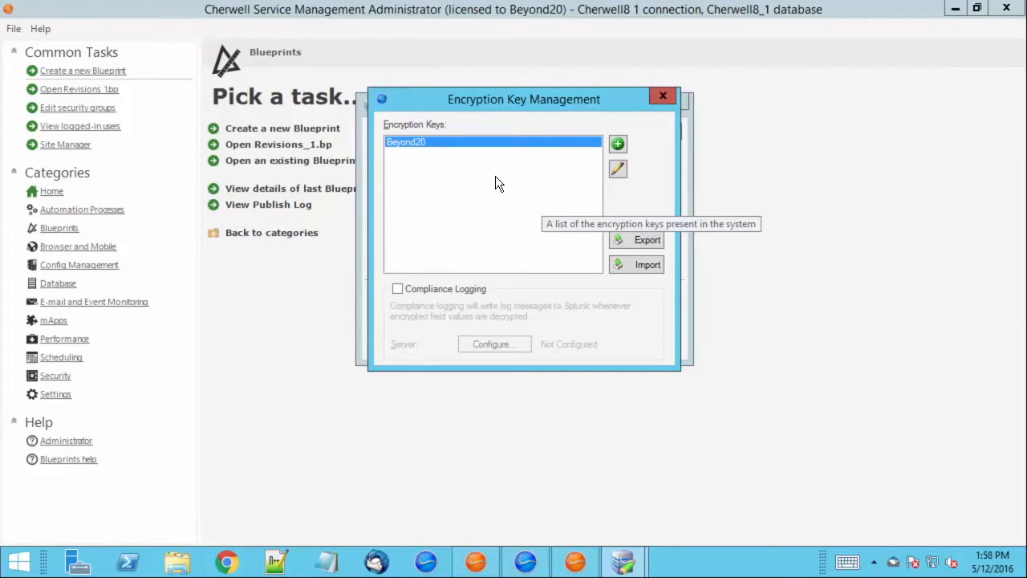
{"action": "left_click", "coordinate": [618, 144]}
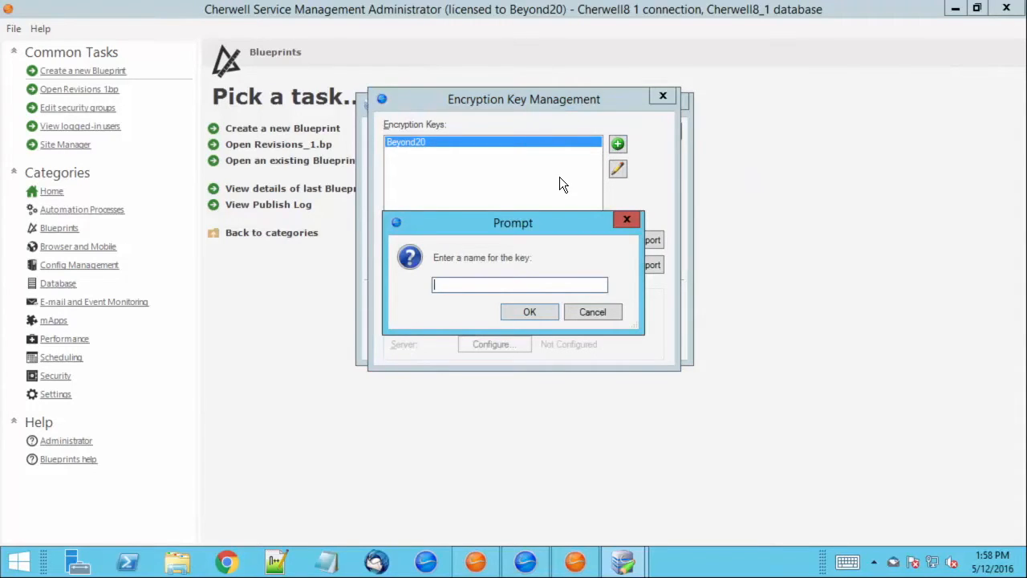
{"action": "type", "text": "Test"}
{"action": "left_click", "coordinate": [536, 317]}
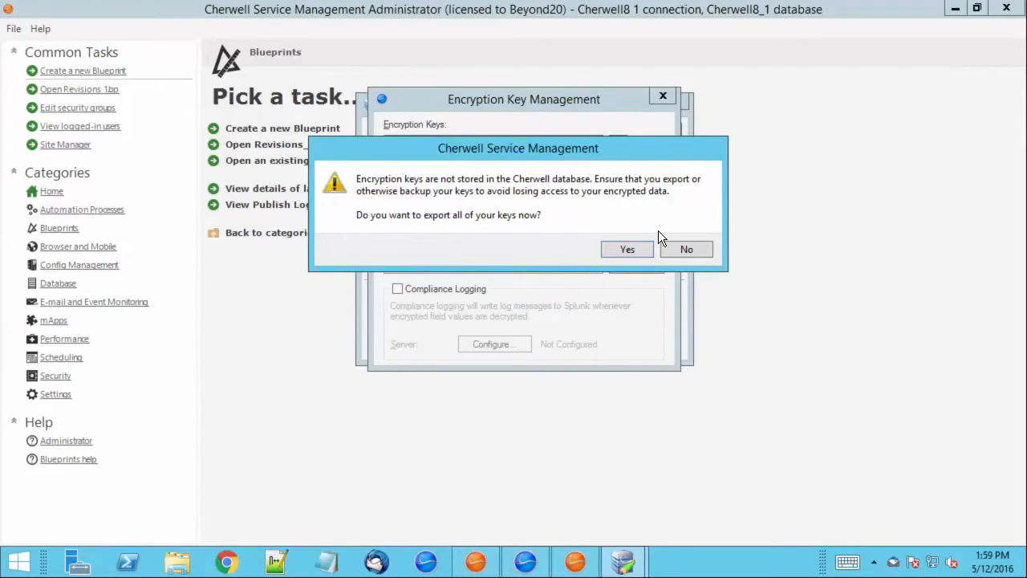
{"action": "left_click", "coordinate": [681, 257]}
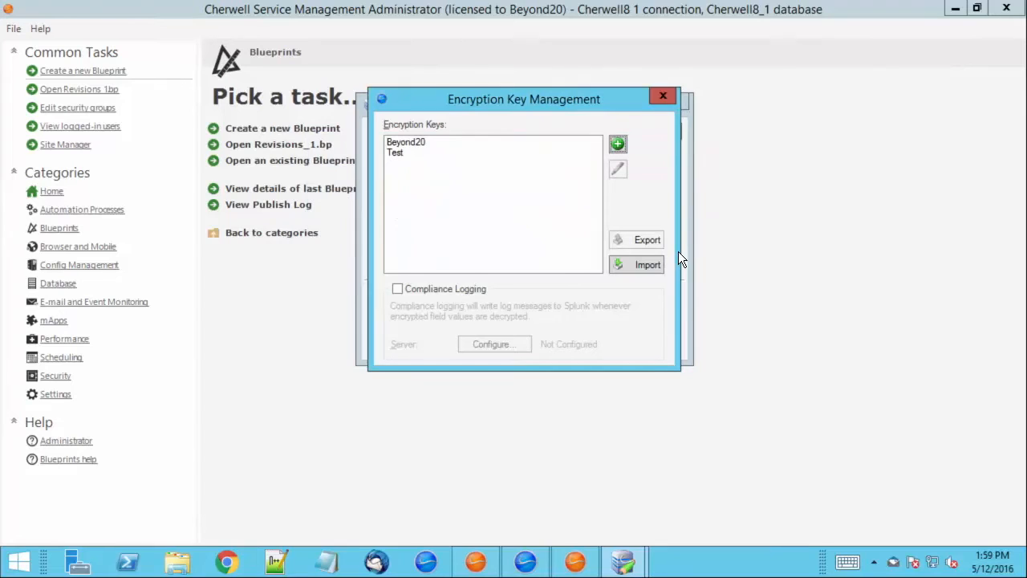
Open and cancel the key Import and Export dialogs, then close Encryption Key Management.
{"action": "left_click", "coordinate": [414, 151]}
{"action": "left_click", "coordinate": [412, 145]}
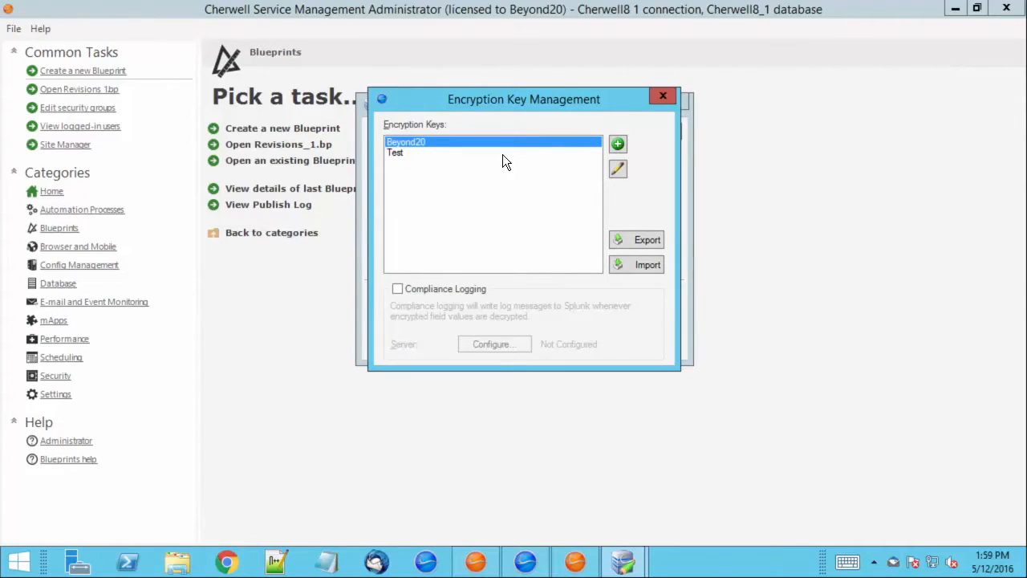
{"action": "mouse_move", "coordinate": [465, 94]}
{"action": "left_mouse_down"}
{"action": "mouse_move", "coordinate": [468, 84]}
{"action": "mouse_move", "coordinate": [461, 88]}
{"action": "left_mouse_up"}
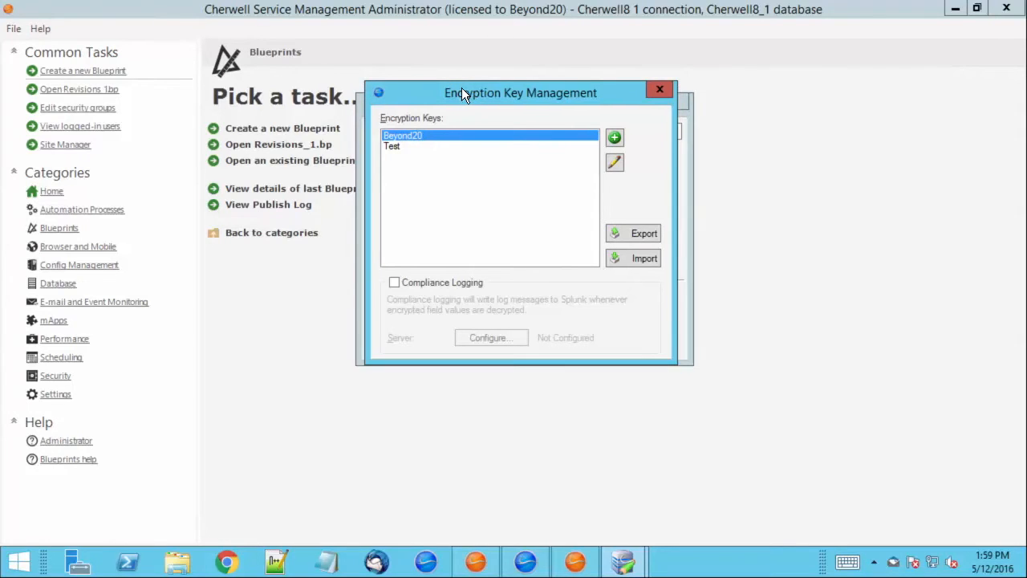
{"action": "left_click", "coordinate": [637, 257]}
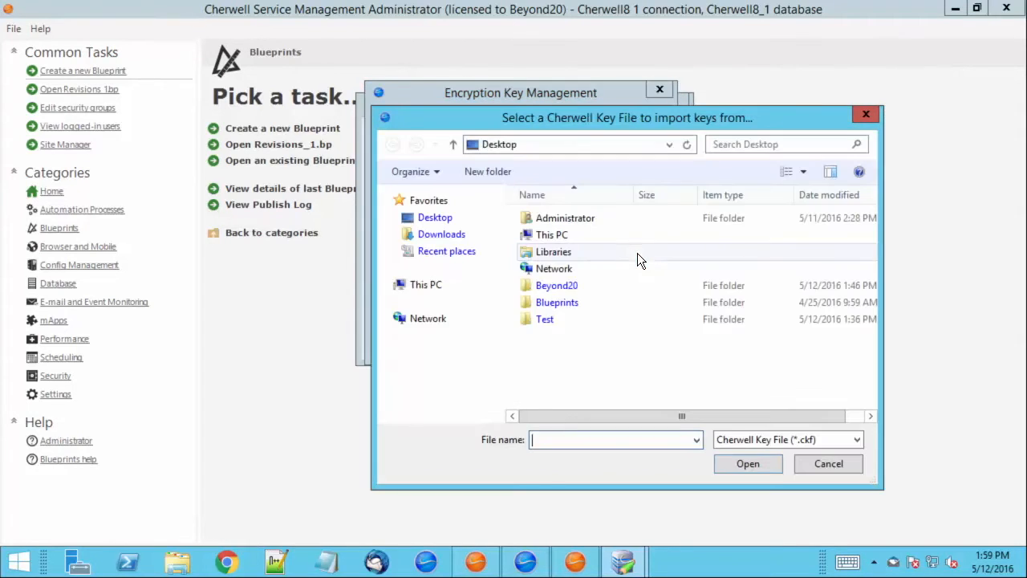
{"action": "left_click", "coordinate": [829, 463]}
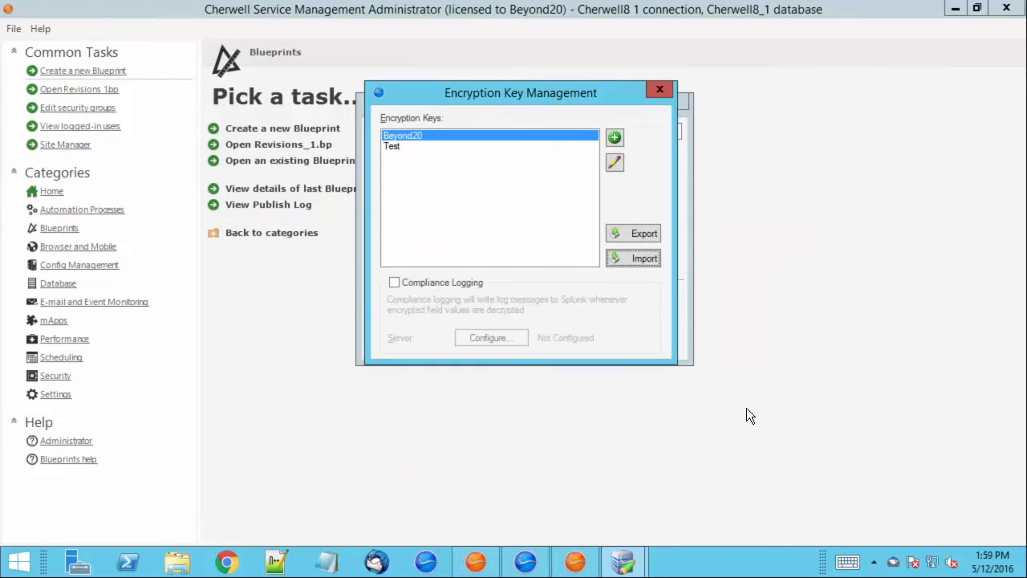
{"action": "left_click", "coordinate": [631, 236]}
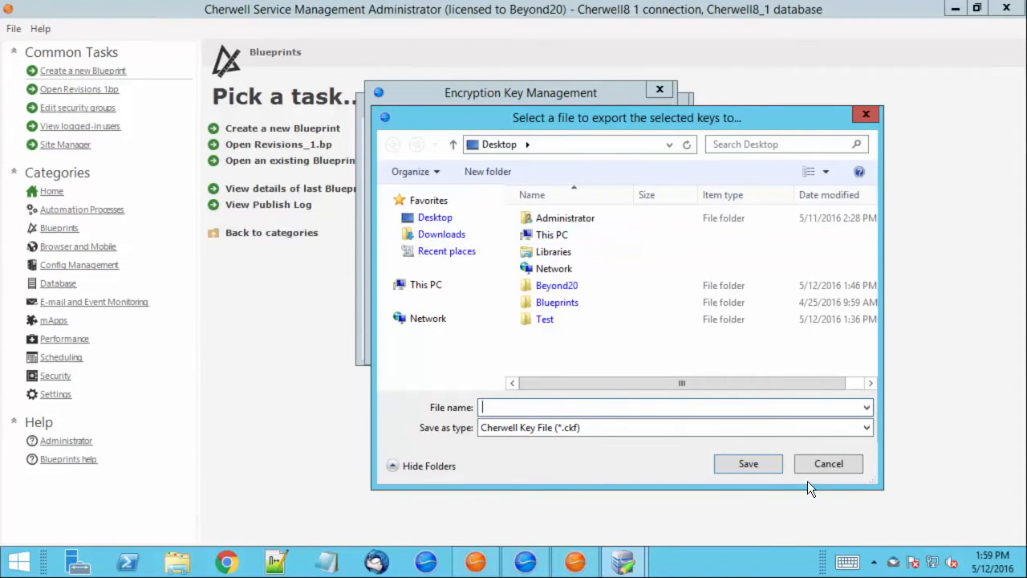
{"action": "left_click", "coordinate": [831, 466]}
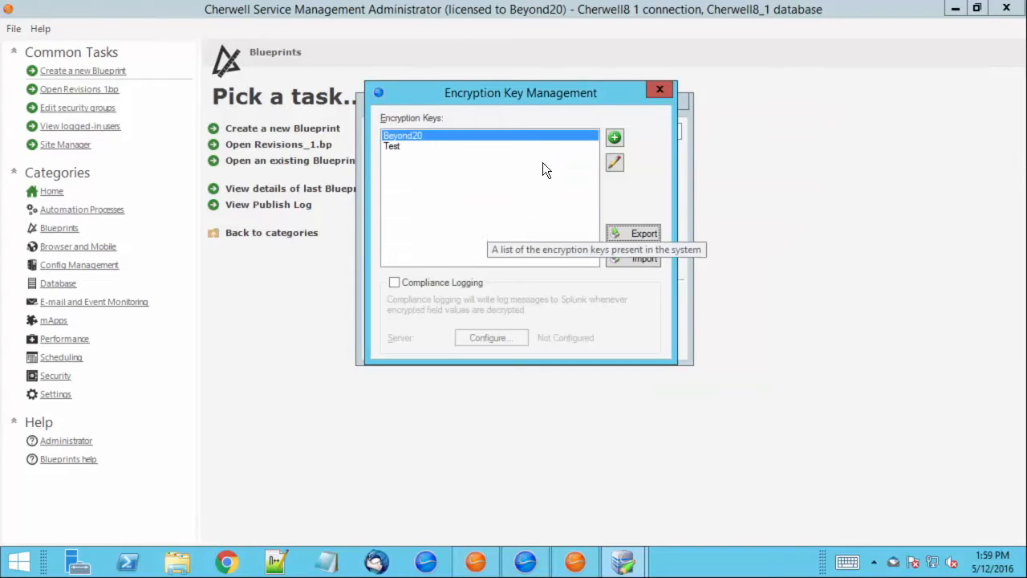
{"action": "left_click", "coordinate": [660, 91]}
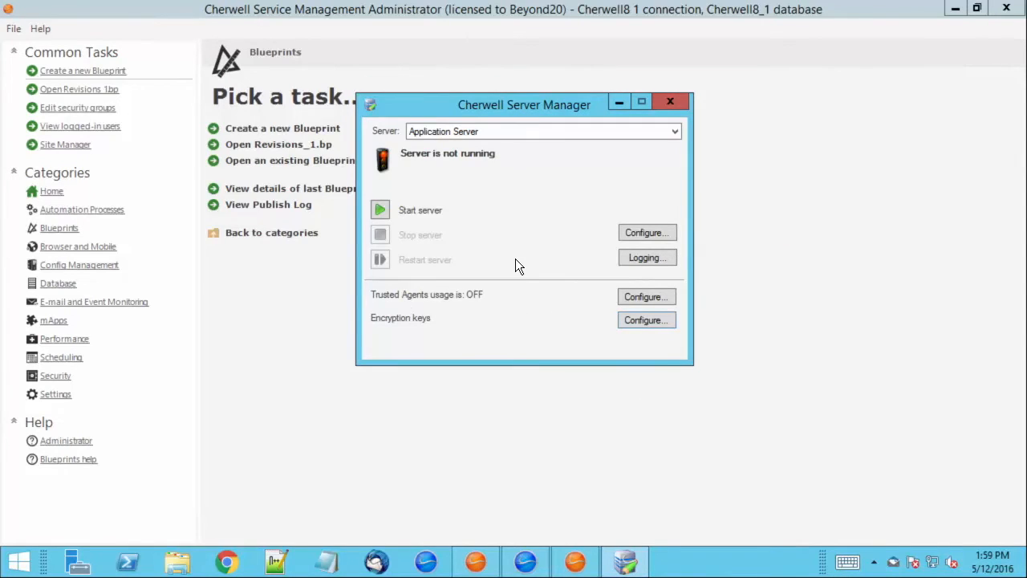
{"action": "left_click", "coordinate": [340, 340]}
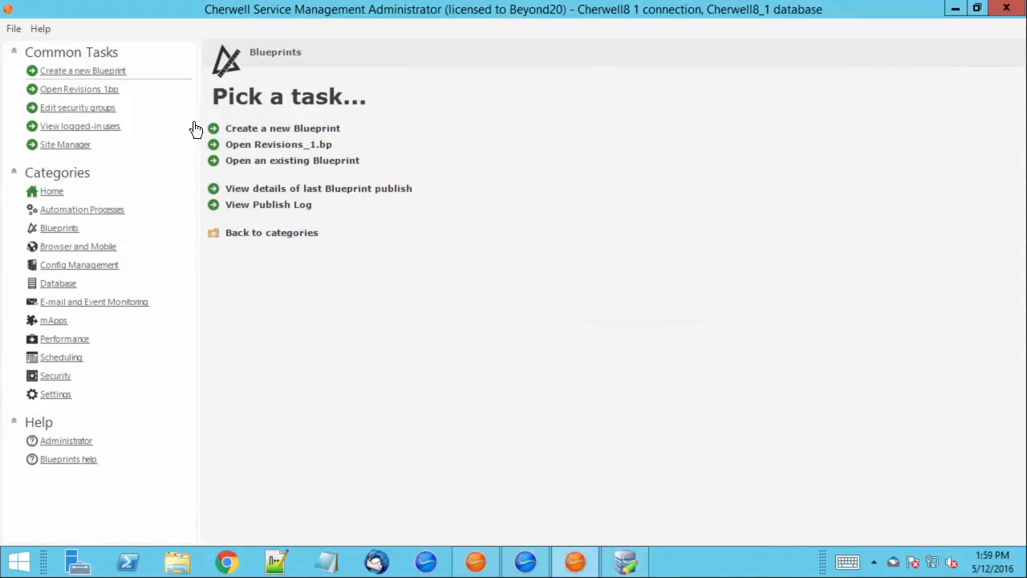
Create a new blueprint and open the Incident business object for editing.
{"action": "left_click", "coordinate": [248, 131]}
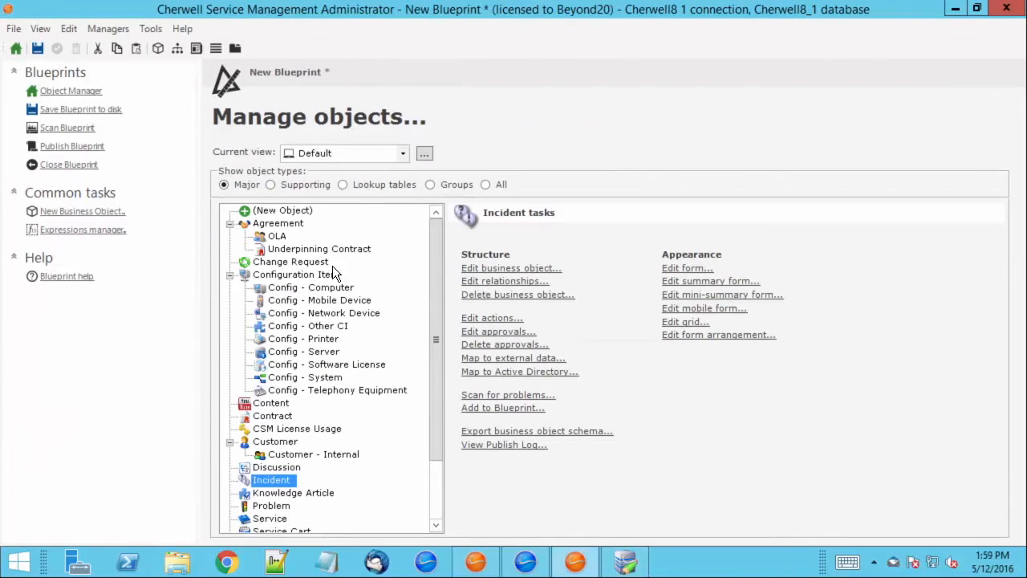
{"action": "left_click_drag", "start_coordinate": [442, 252], "coordinate": [435, 340]}
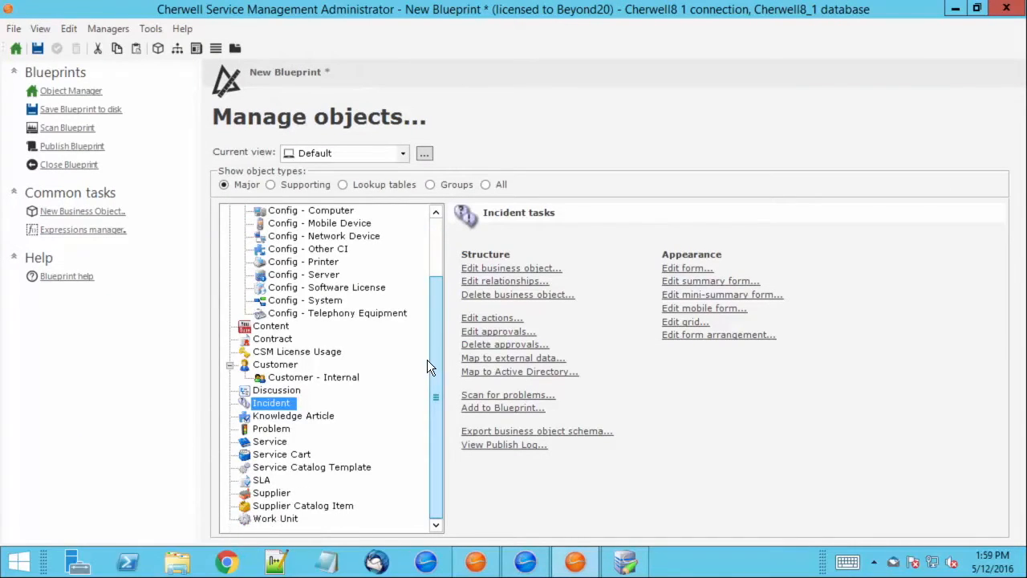
{"action": "left_click", "coordinate": [530, 271]}
{"action": "scroll", "coordinate": [482, 341], "scroll_direction": "down", "scroll_amount": 10}
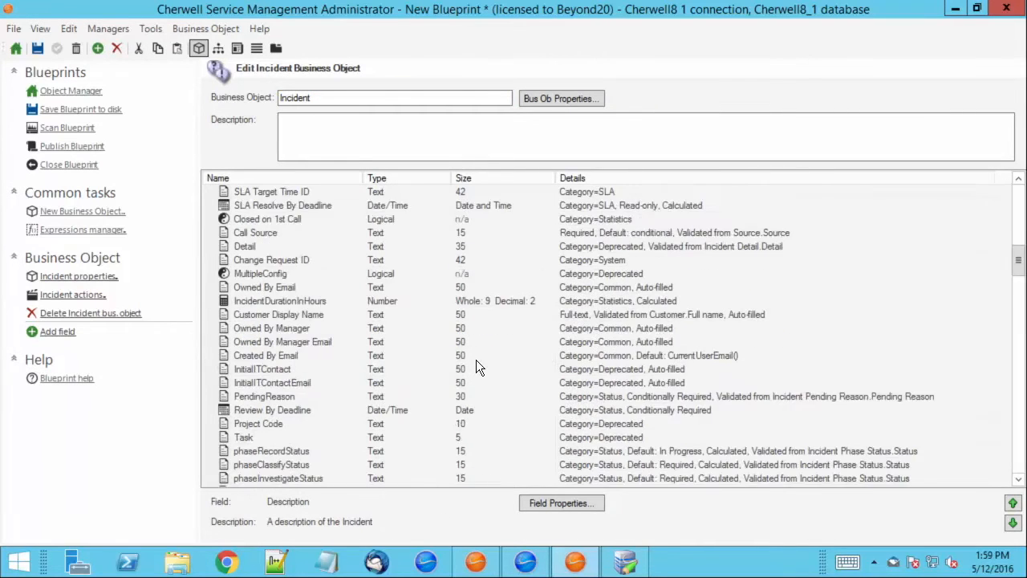
{"action": "scroll", "coordinate": [476, 367], "scroll_direction": "down", "scroll_amount": 5}
{"action": "left_click_drag", "start_coordinate": [1017, 281], "coordinate": [999, 472]}
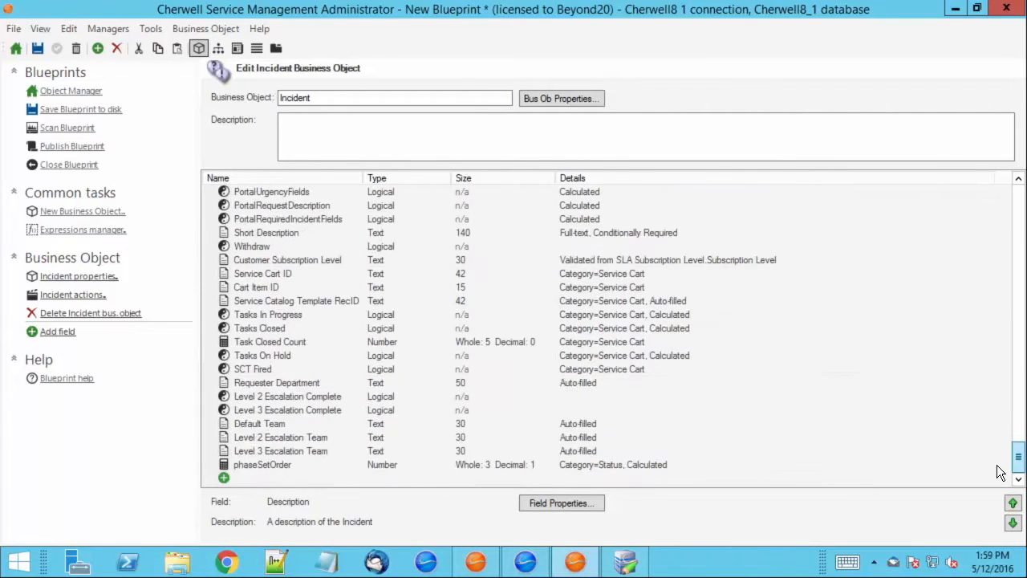
Add a Text field named 'HighlySensitiveData' with size 50 to Incident.
{"action": "left_click", "coordinate": [269, 479]}
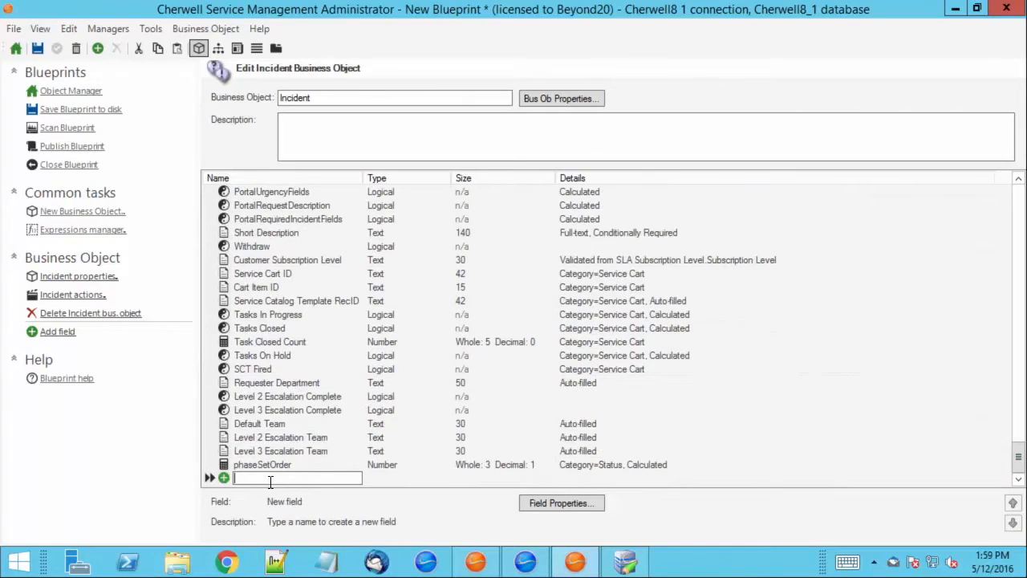
{"action": "type", "text": "HighlySensitiveData"}
{"action": "key", "text": "Tab"}
{"action": "key", "text": "Tab"}
{"action": "type", "text": "50"}
{"action": "key", "text": "Return"}
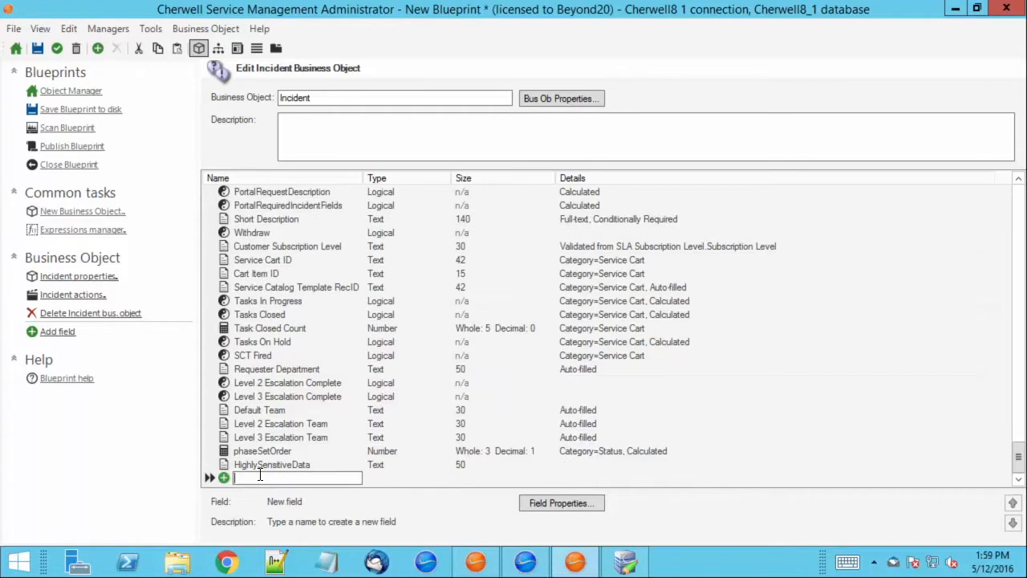
Tick Enable field encryption in HighlySensitiveData's Advanced field properties.
{"action": "double_click", "coordinate": [222, 463]}
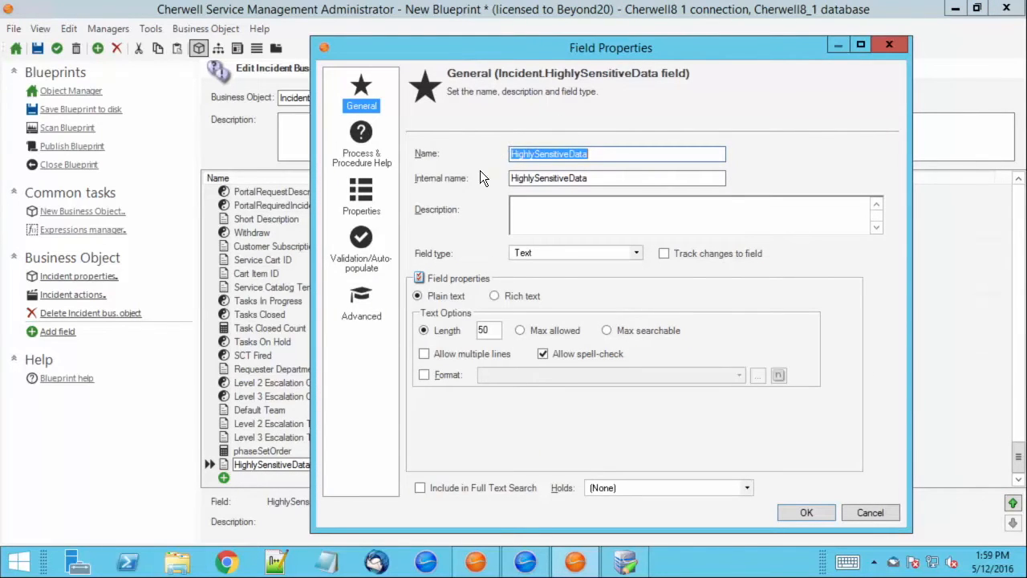
{"action": "left_click", "coordinate": [358, 308]}
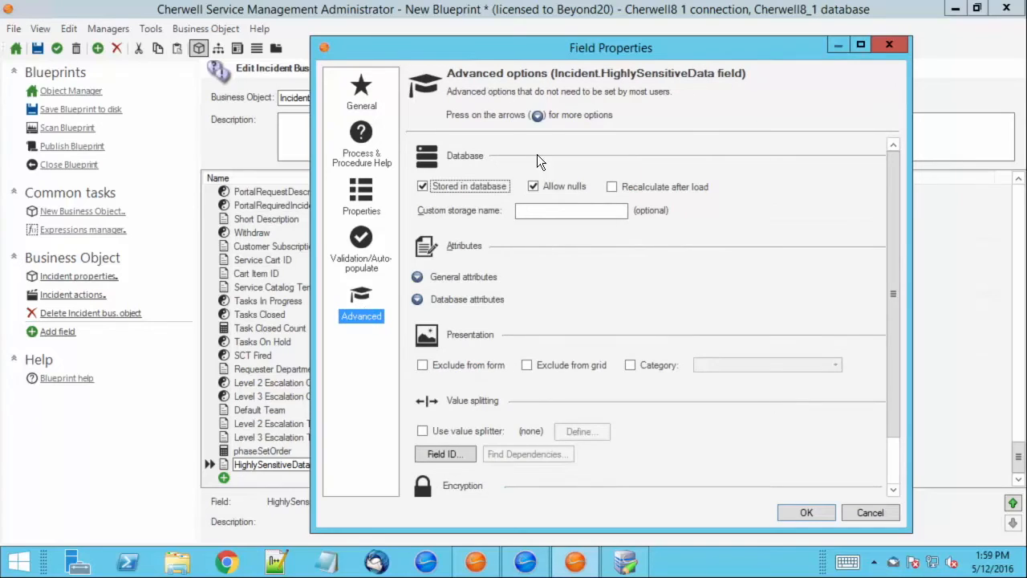
{"action": "scroll", "coordinate": [579, 340], "scroll_direction": "down", "scroll_amount": 2}
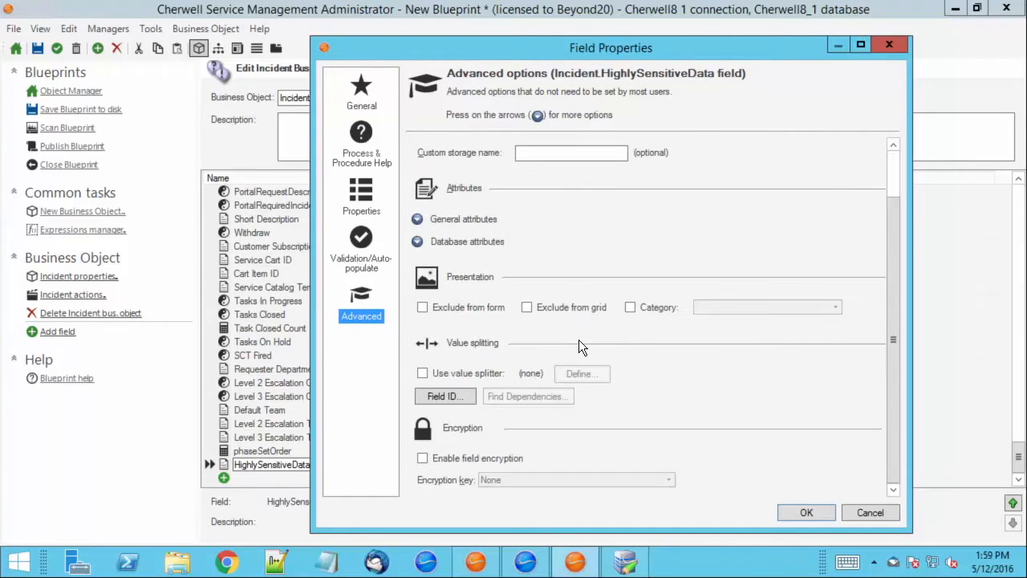
{"action": "left_click", "coordinate": [422, 459]}
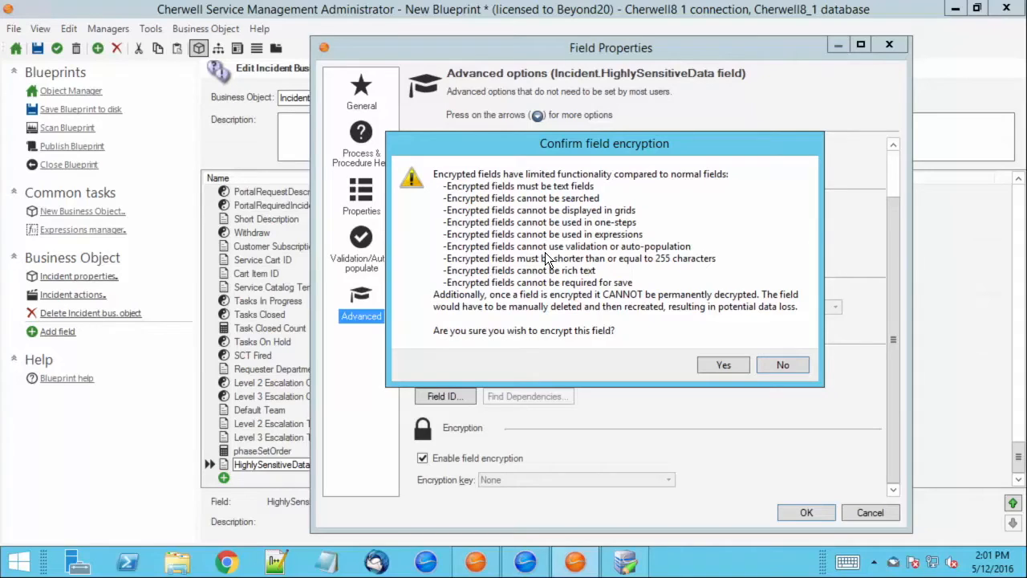
Confirm encryption with the Beyond20 key and apply the Incident changes to the blueprint.
{"action": "left_click", "coordinate": [724, 365]}
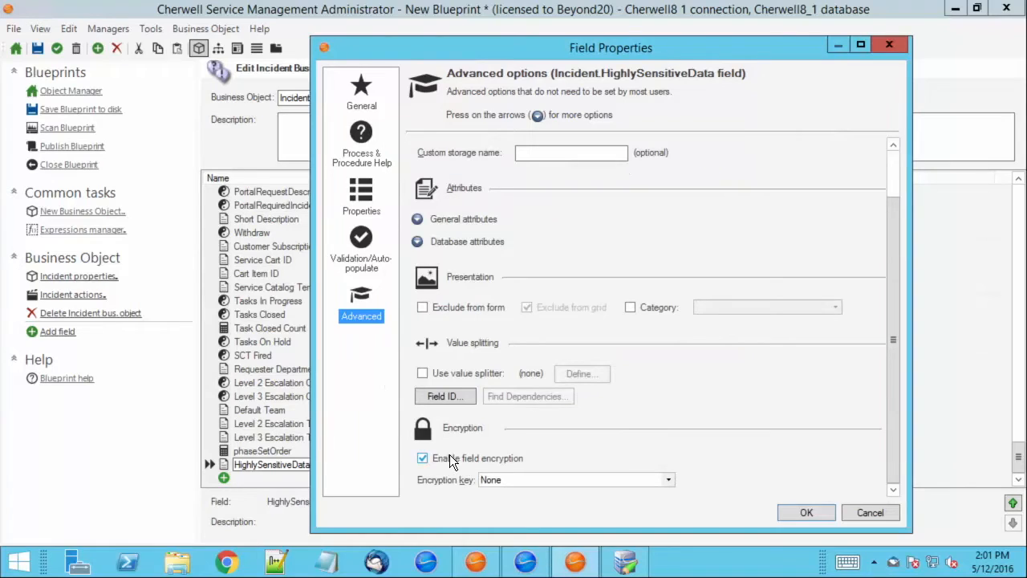
{"action": "left_click", "coordinate": [667, 480]}
{"action": "left_click", "coordinate": [666, 480]}
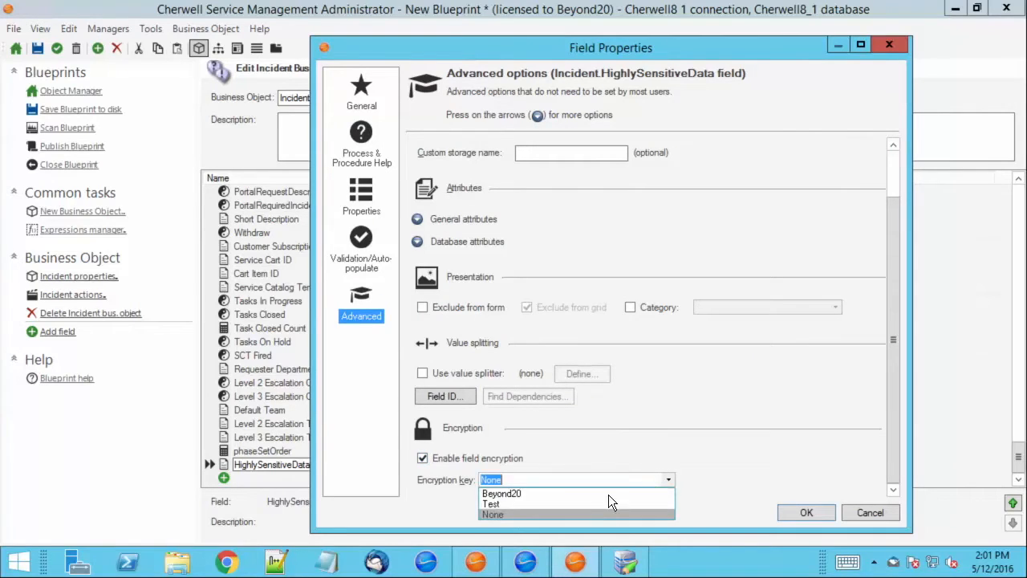
{"action": "left_click", "coordinate": [607, 491]}
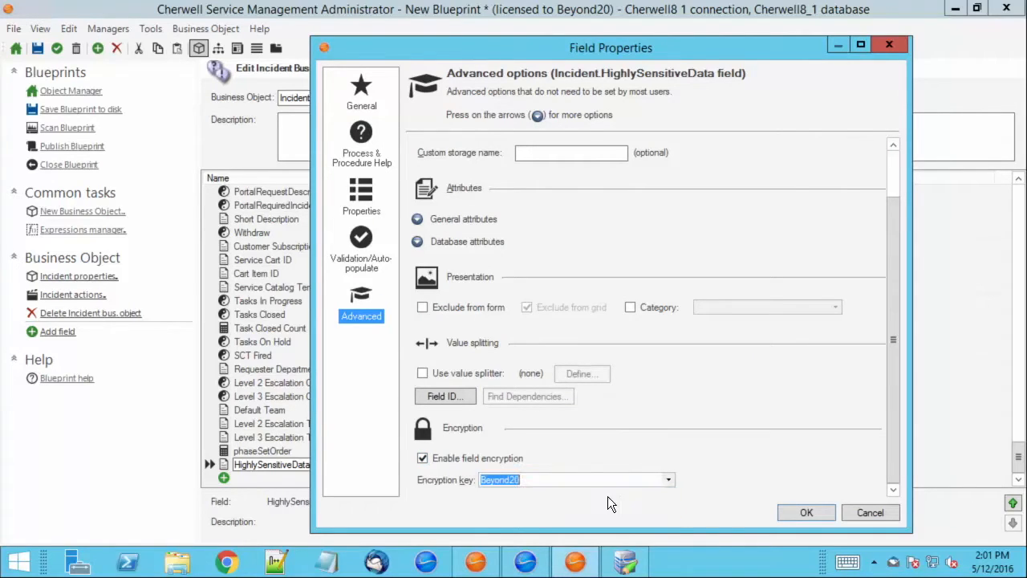
{"action": "left_click", "coordinate": [818, 512]}
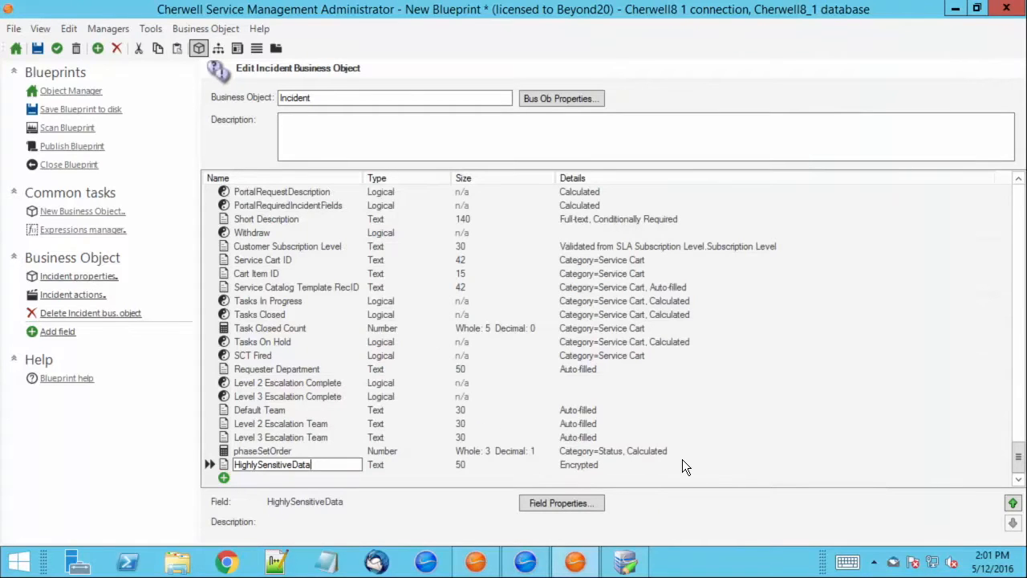
{"action": "left_click", "coordinate": [240, 47]}
Place the HighlySensitiveData field onto the Incident default form.
{"action": "left_click", "coordinate": [514, 275]}
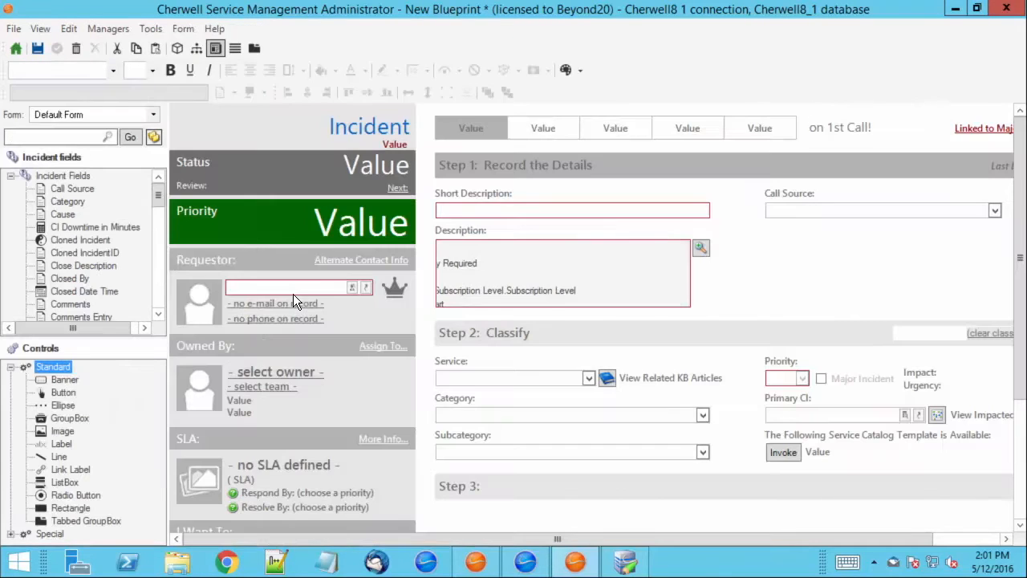
{"action": "left_click_drag", "start_coordinate": [159, 195], "coordinate": [159, 233]}
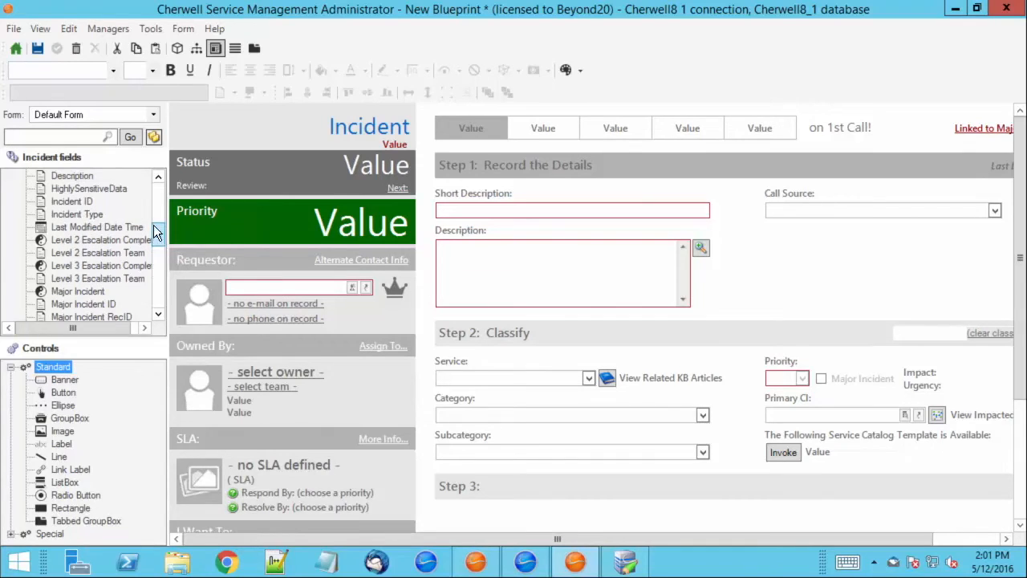
{"action": "left_click_drag", "start_coordinate": [100, 188], "coordinate": [589, 317]}
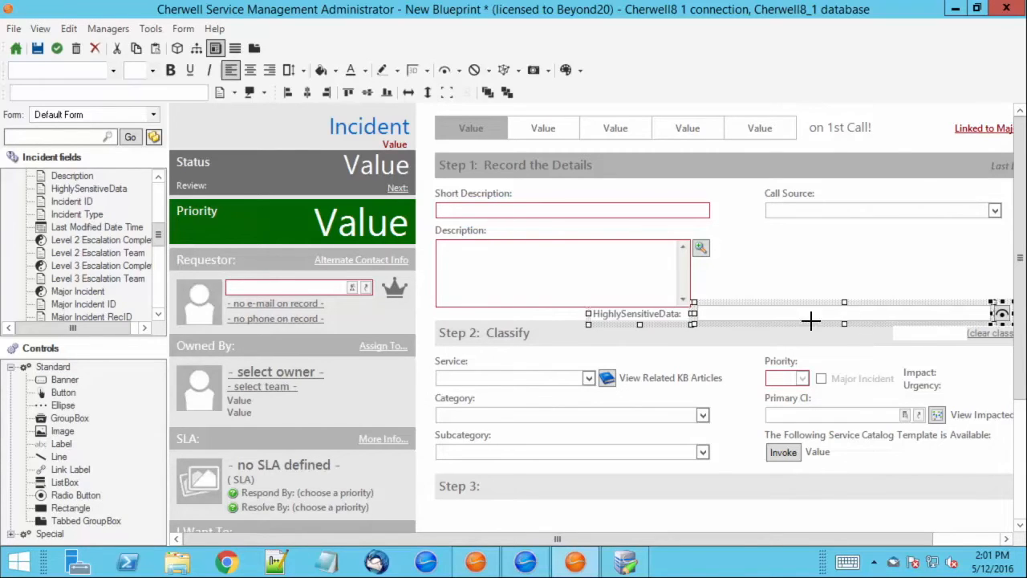
{"action": "left_click_drag", "start_coordinate": [989, 313], "coordinate": [806, 314]}
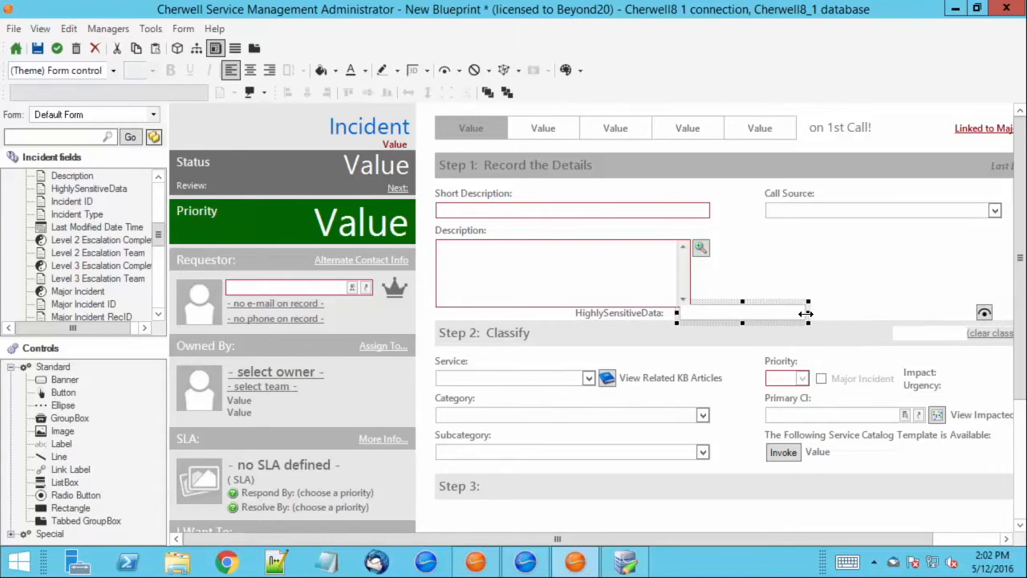
{"action": "left_click", "coordinate": [943, 292]}
Nudge the decrypt button left, next to the HighlySensitiveData text box.
{"action": "left_click_drag", "start_coordinate": [993, 320], "coordinate": [993, 320]}
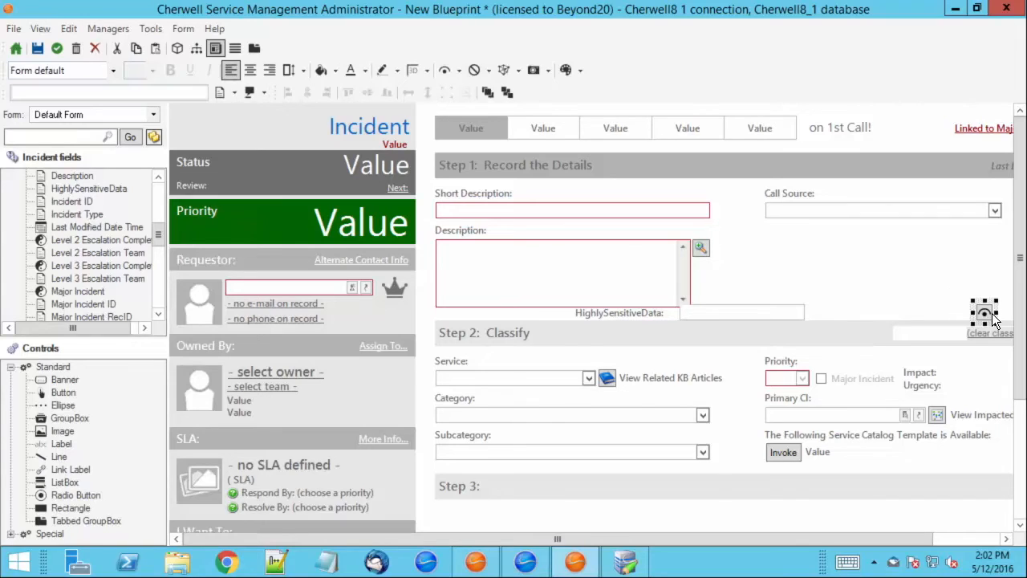
{"action": "key", "text": "Left"}
{"action": "key", "text": "Left"}
{"action": "key", "text": "Left"}
{"action": "key", "text": "Left"}
{"action": "key", "text": "Left"}
{"action": "key", "text": "Left"}
{"action": "key", "text": "Left"}
{"action": "key", "text": "Left"}
{"action": "key", "text": "Left"}
{"action": "key", "text": "Left"}
{"action": "key", "text": "Left"}
{"action": "key", "text": "Left"}
{"action": "key", "text": "Left"}
{"action": "key", "text": "Left"}
{"action": "key", "text": "Left"}
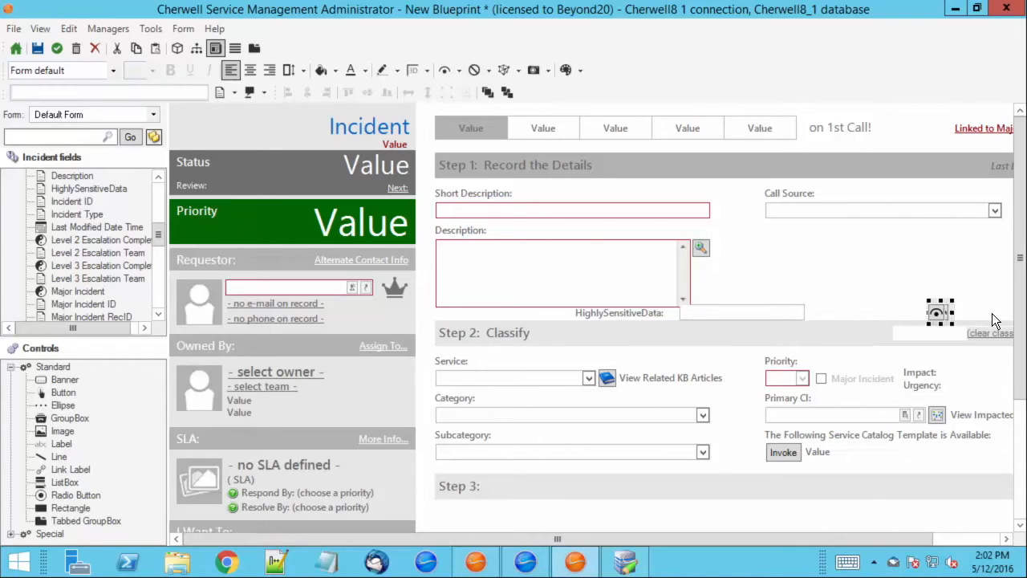
{"action": "key", "text": "Left"}
{"action": "key", "text": "Left"}
{"action": "key", "text": "Left"}
{"action": "key", "text": "Left"}
{"action": "key", "text": "Left"}
{"action": "key", "text": "Left"}
{"action": "key", "text": "Left"}
{"action": "key", "text": "Left"}
{"action": "key", "text": "Left"}
{"action": "key", "text": "Left"}
{"action": "key", "text": "Left"}
{"action": "key", "text": "Left"}
{"action": "key", "text": "Left"}
{"action": "key", "text": "Left"}
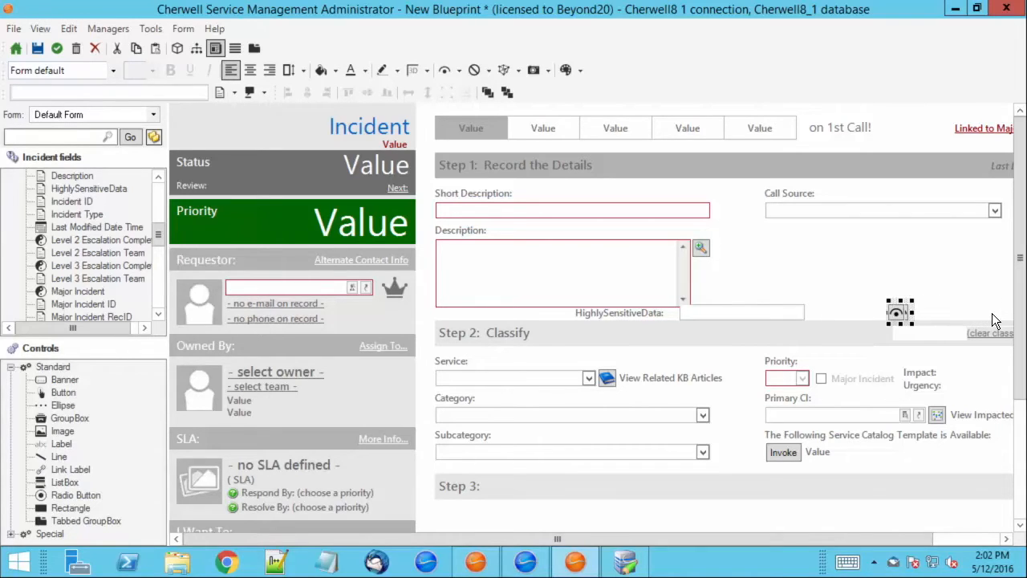
{"action": "key", "text": "Left"}
{"action": "key", "text": "Left"}
{"action": "key", "text": "Left"}
{"action": "key", "text": "Left"}
{"action": "key", "text": "Left"}
{"action": "key", "text": "Left"}
{"action": "key", "text": "Left"}
{"action": "key", "text": "Left"}
{"action": "key", "text": "Left"}
{"action": "key", "text": "Left"}
{"action": "key", "text": "Left"}
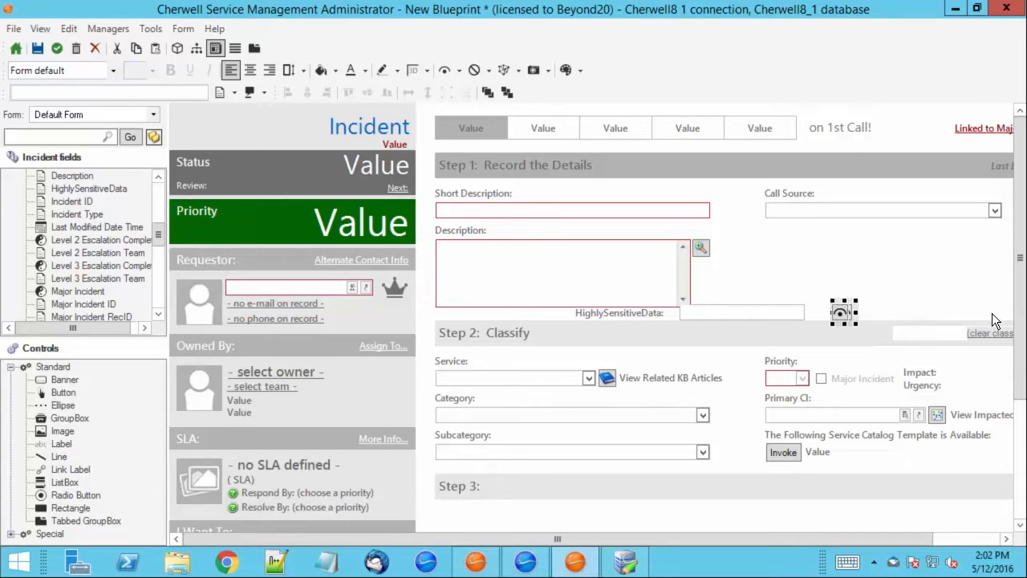
{"action": "key", "text": "Left"}
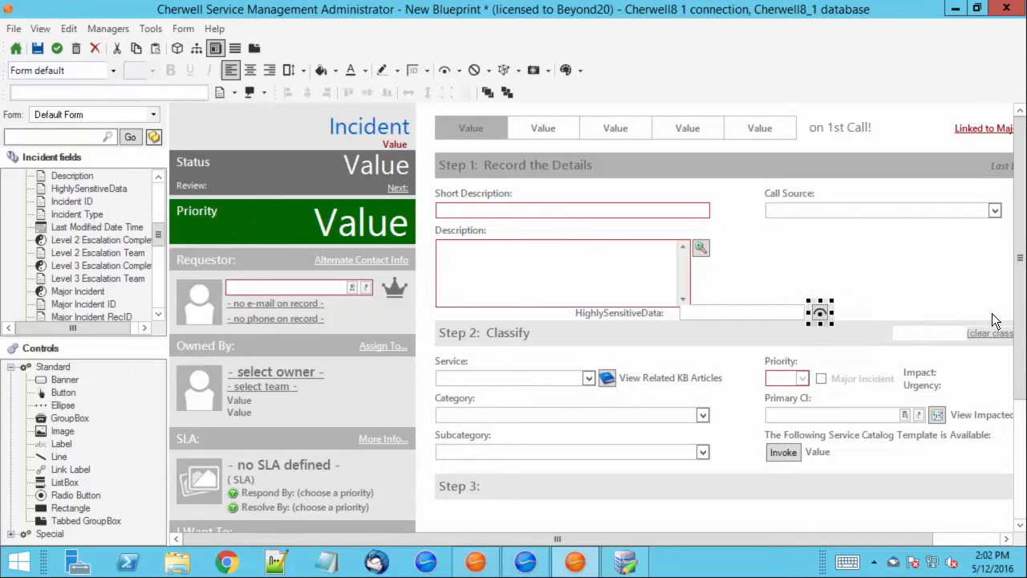
{"action": "left_click", "coordinate": [840, 310]}
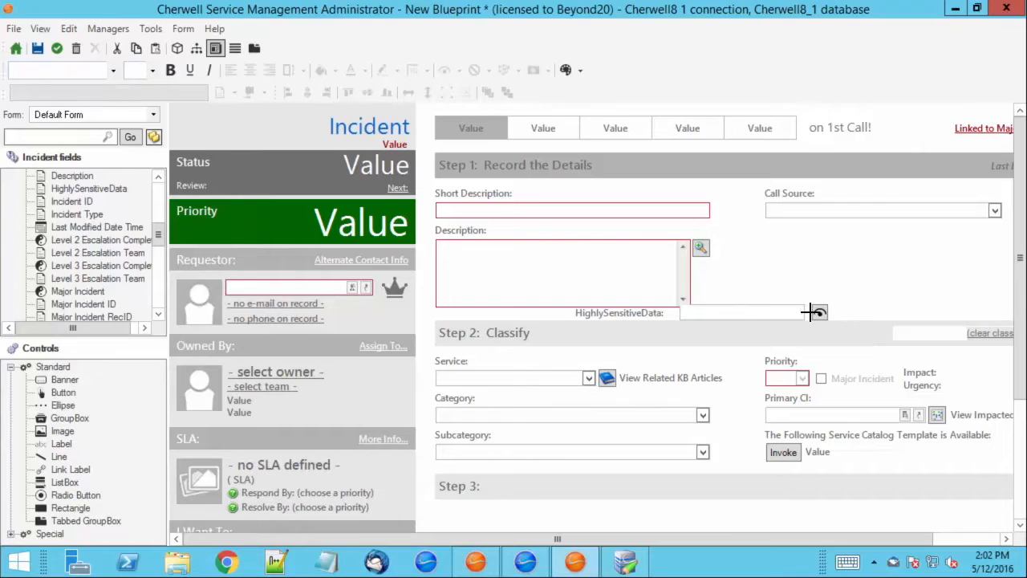
Move the HighlySensitiveData label, box and button together beneath Call Source.
{"action": "left_click_drag", "start_coordinate": [842, 312], "coordinate": [648, 317]}
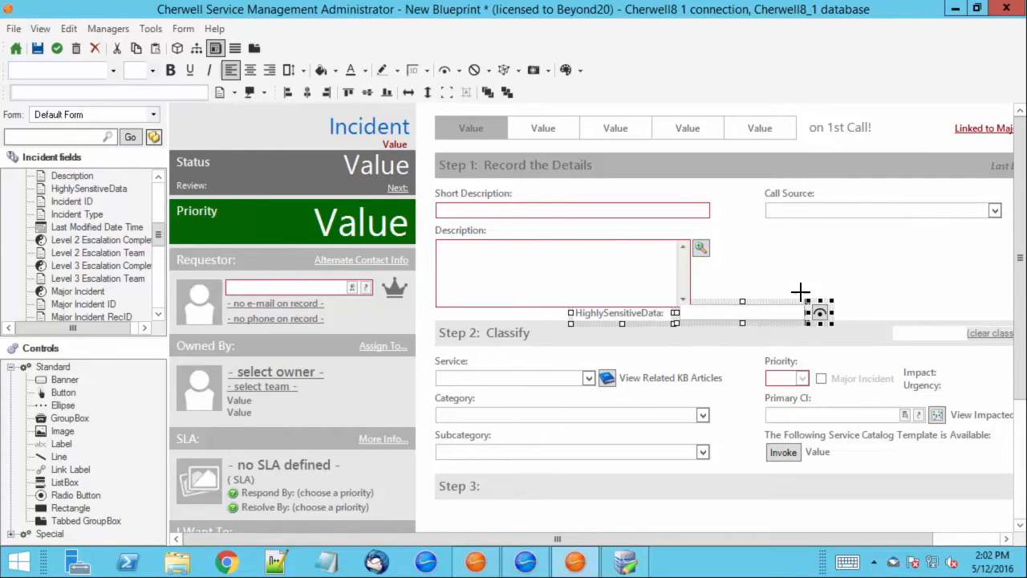
{"action": "key", "text": "Right"}
{"action": "key", "text": "Right"}
{"action": "key", "text": "Right"}
{"action": "key", "text": "Right"}
{"action": "key", "text": "Right"}
{"action": "key", "text": "Right"}
{"action": "key", "text": "Right"}
{"action": "key", "text": "Right"}
{"action": "key", "text": "Right"}
{"action": "key", "text": "Right"}
{"action": "key", "text": "Right"}
{"action": "key", "text": "Right"}
{"action": "key", "text": "Right"}
{"action": "key", "text": "Right"}
{"action": "key", "text": "Right"}
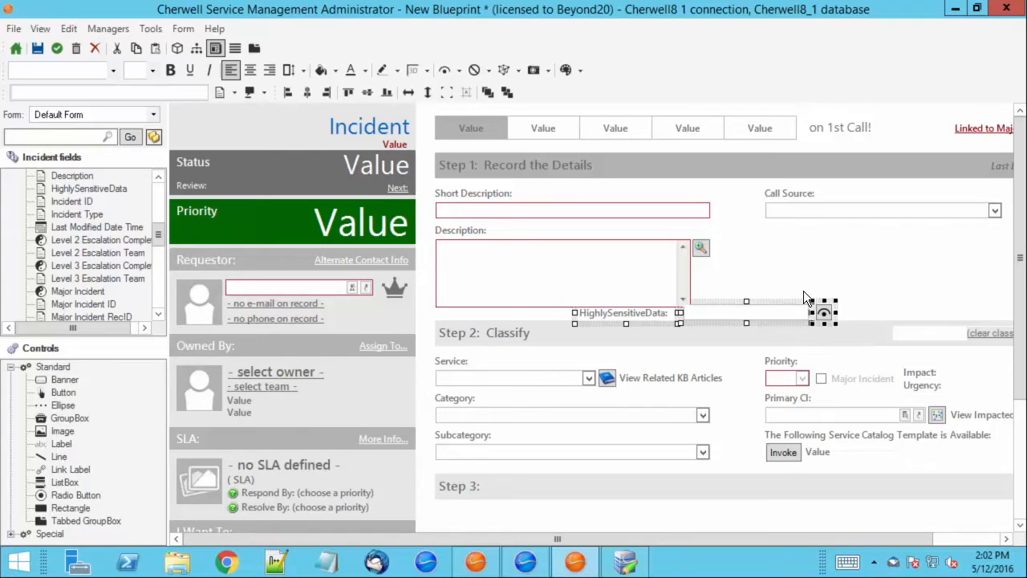
{"action": "key", "text": "Right"}
{"action": "key", "text": "Right"}
{"action": "key", "text": "Right"}
{"action": "key", "text": "Right"}
{"action": "key", "text": "Right"}
{"action": "key", "text": "Right"}
{"action": "key", "text": "Right"}
{"action": "key", "text": "Right"}
{"action": "key", "text": "Right"}
{"action": "key", "text": "Right"}
{"action": "key", "text": "Right"}
{"action": "key", "text": "Right"}
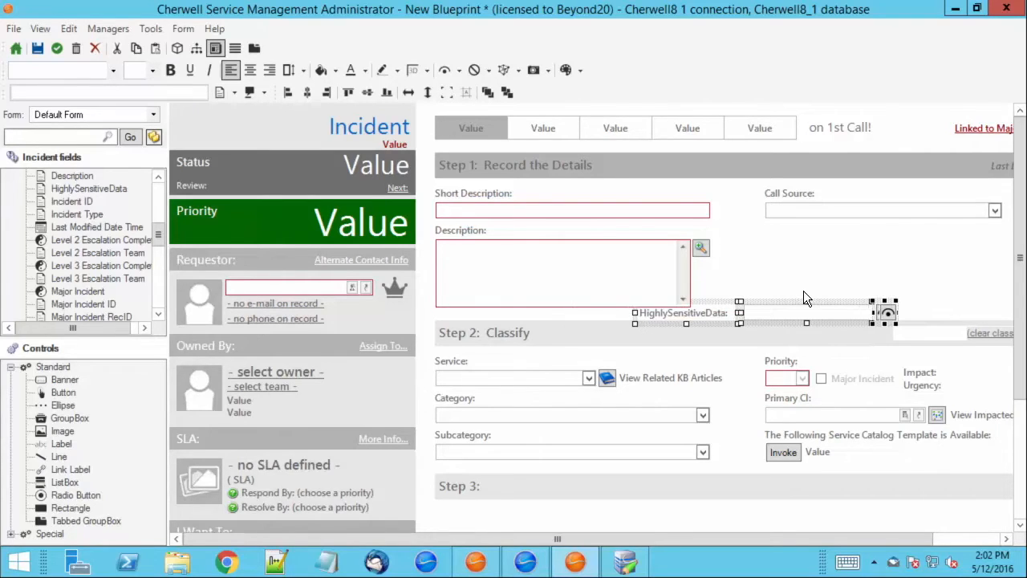
{"action": "key", "text": "Right"}
{"action": "key", "text": "Right"}
{"action": "key", "text": "Right"}
{"action": "key", "text": "Right"}
{"action": "key", "text": "Right"}
{"action": "key", "text": "Right"}
{"action": "key", "text": "Right"}
{"action": "key", "text": "Right"}
{"action": "key", "text": "Right"}
{"action": "key", "text": "Right"}
{"action": "key", "text": "Right"}
{"action": "key", "text": "Right"}
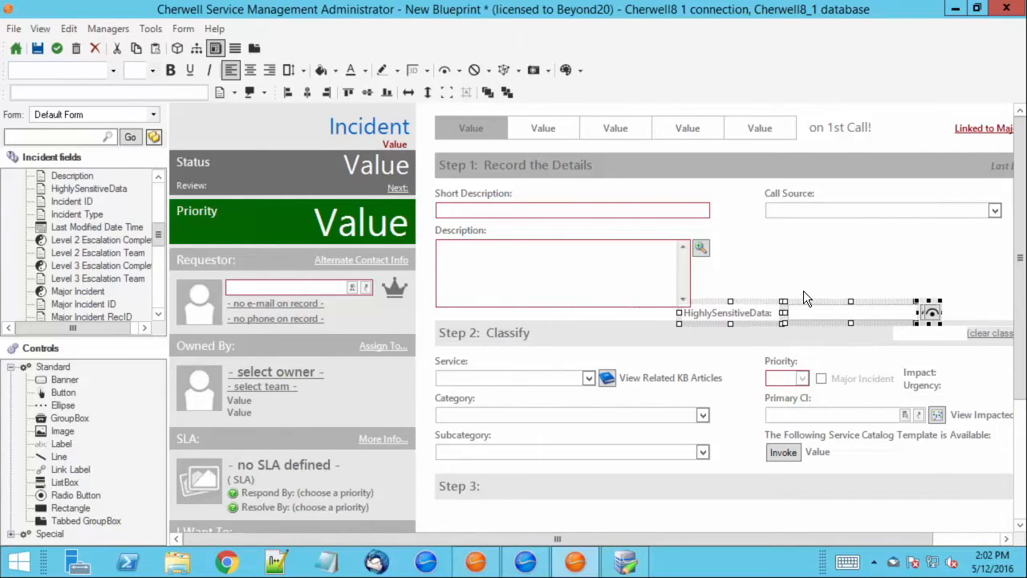
{"action": "key", "text": "Right"}
{"action": "key", "text": "Right"}
{"action": "key", "text": "Right"}
{"action": "key", "text": "Up"}
{"action": "key", "text": "Up"}
{"action": "key", "text": "Up"}
{"action": "key", "text": "Up"}
{"action": "key", "text": "Up"}
{"action": "key", "text": "Up"}
{"action": "key", "text": "Up"}
{"action": "key", "text": "Up"}
{"action": "key", "text": "Up"}
{"action": "key", "text": "Up"}
{"action": "key", "text": "Up"}
{"action": "key", "text": "Up"}
{"action": "key", "text": "Up"}
{"action": "key", "text": "Up"}
{"action": "key", "text": "Right"}
{"action": "key", "text": "Right"}
{"action": "key", "text": "Right"}
{"action": "key", "text": "Right"}
{"action": "key", "text": "Up"}
{"action": "key", "text": "Up"}
{"action": "key", "text": "Up"}
{"action": "key", "text": "Up"}
{"action": "key", "text": "Up"}
{"action": "key", "text": "Up"}
{"action": "key", "text": "Up"}
{"action": "key", "text": "Up"}
{"action": "key", "text": "Up"}
{"action": "key", "text": "Up"}
{"action": "key", "text": "Right"}
{"action": "key", "text": "Right"}
{"action": "key", "text": "Right"}
{"action": "key", "text": "Right"}
{"action": "key", "text": "Right"}
{"action": "key", "text": "Right"}
{"action": "key", "text": "Right"}
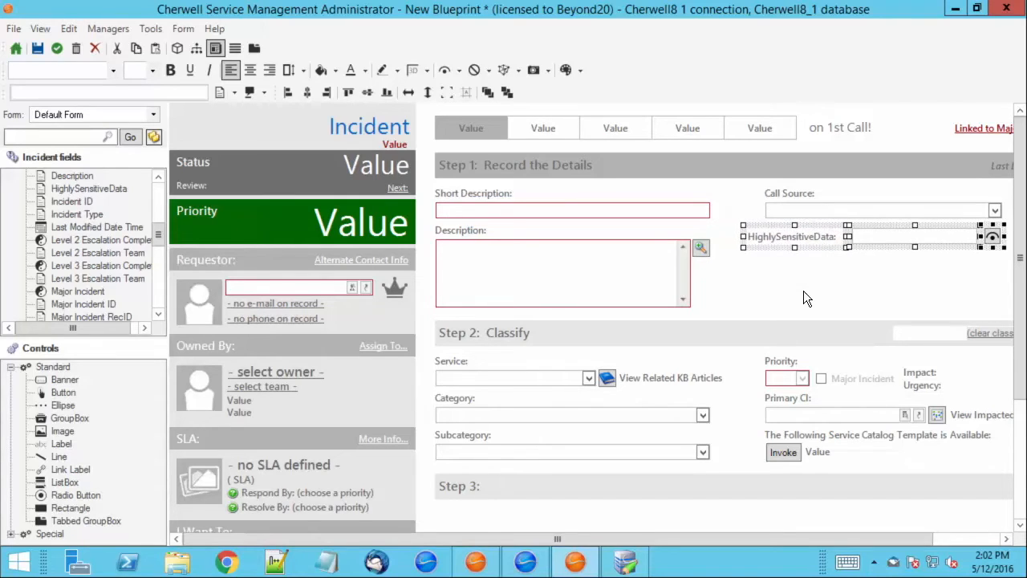
{"action": "key", "text": "Right"}
{"action": "key", "text": "Right"}
{"action": "key", "text": "Right"}
{"action": "key", "text": "Left"}
{"action": "key", "text": "Left"}
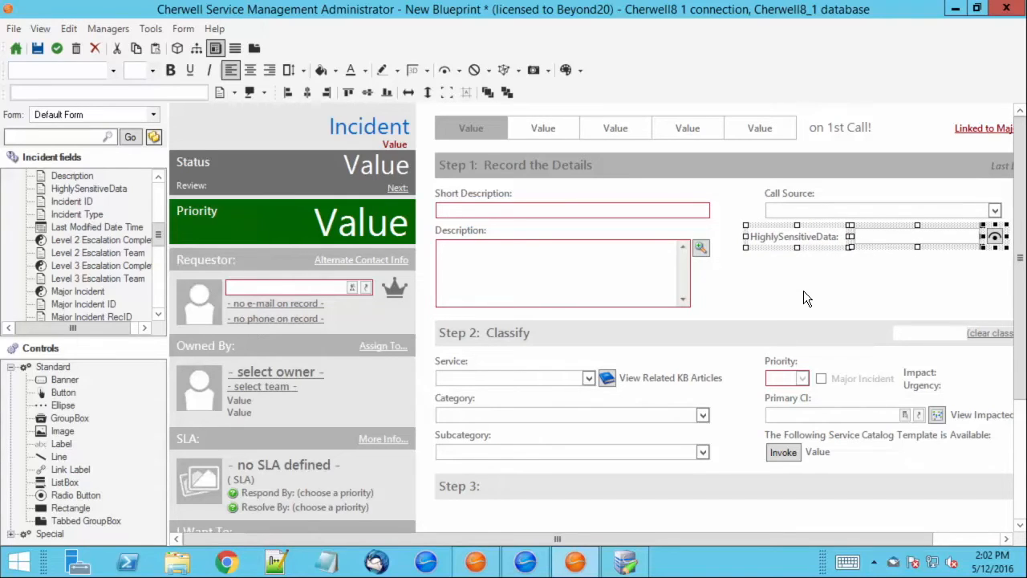
{"action": "left_click", "coordinate": [803, 292]}
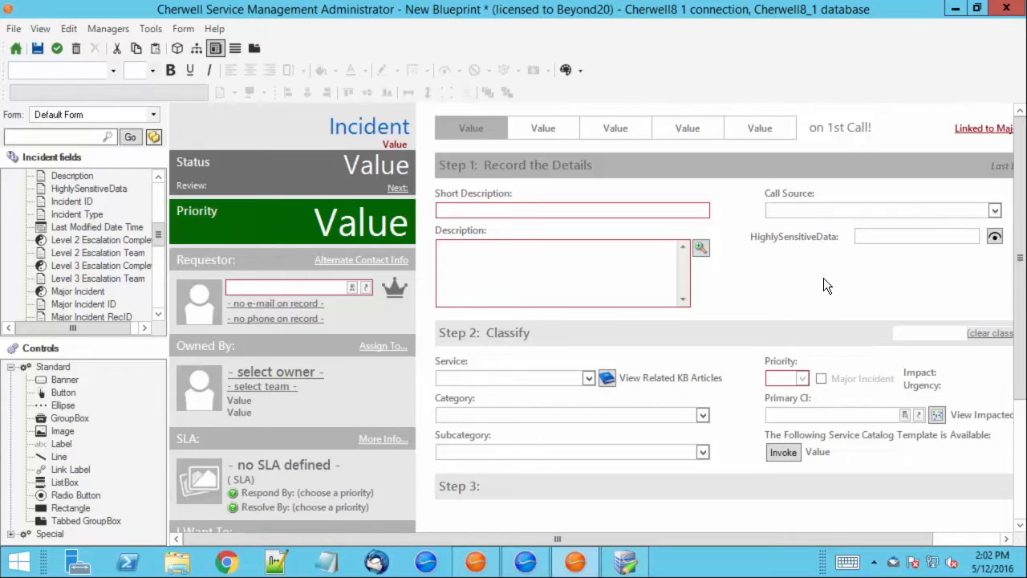
{"action": "left_click", "coordinate": [994, 234]}
Open the decrypt button's action settings and review its HighlySensitiveData field association.
{"action": "right_click", "coordinate": [993, 235]}
{"action": "left_click", "coordinate": [930, 372]}
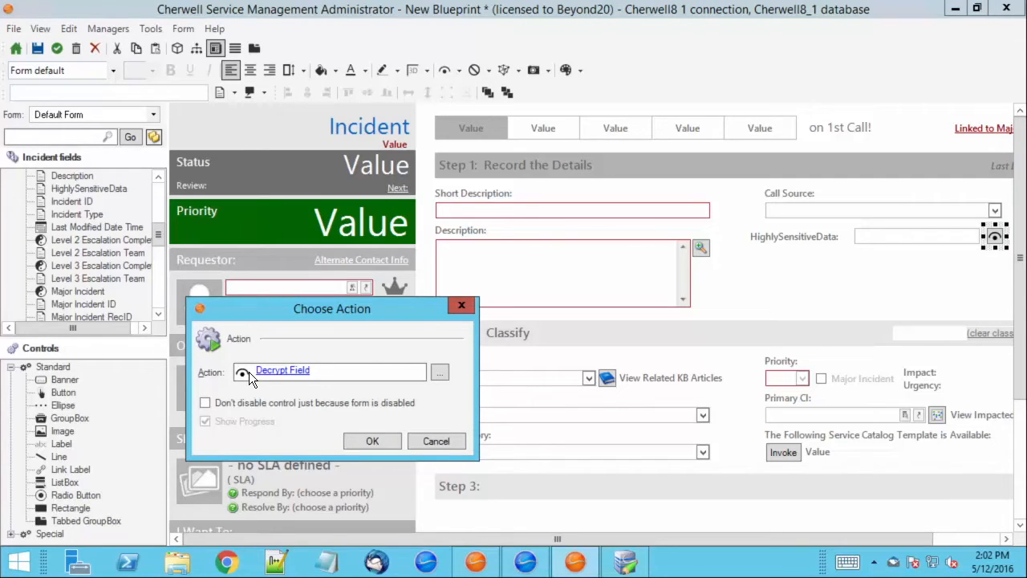
{"action": "left_click", "coordinate": [281, 372]}
{"action": "left_click_drag", "start_coordinate": [283, 343], "coordinate": [297, 244]}
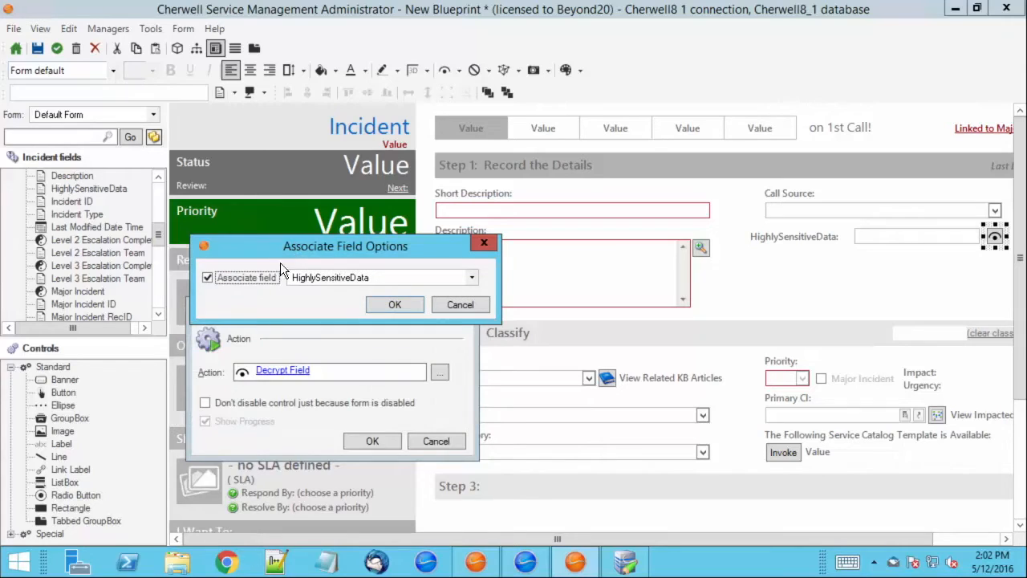
{"action": "left_click", "coordinate": [343, 280]}
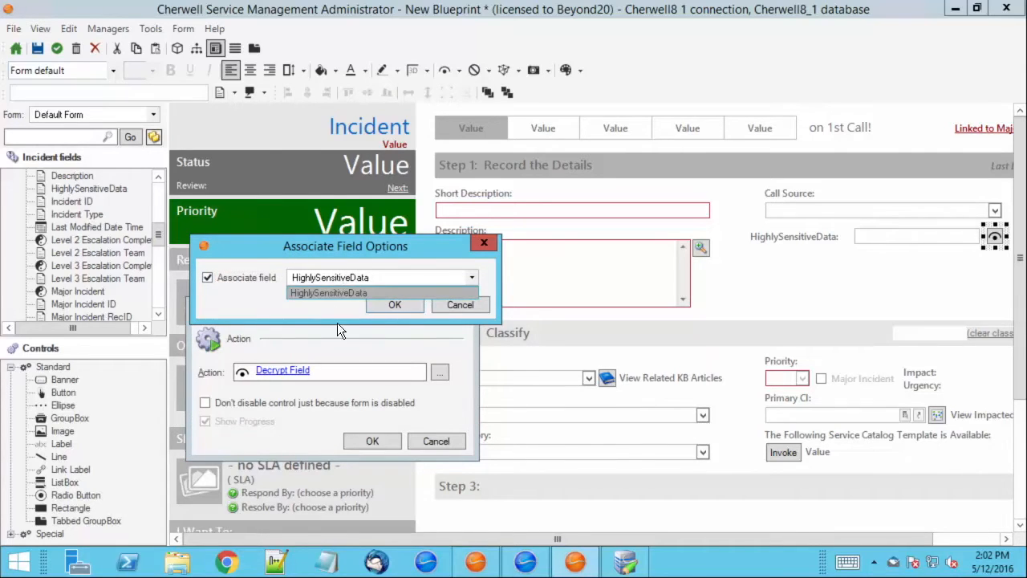
{"action": "left_click", "coordinate": [310, 277]}
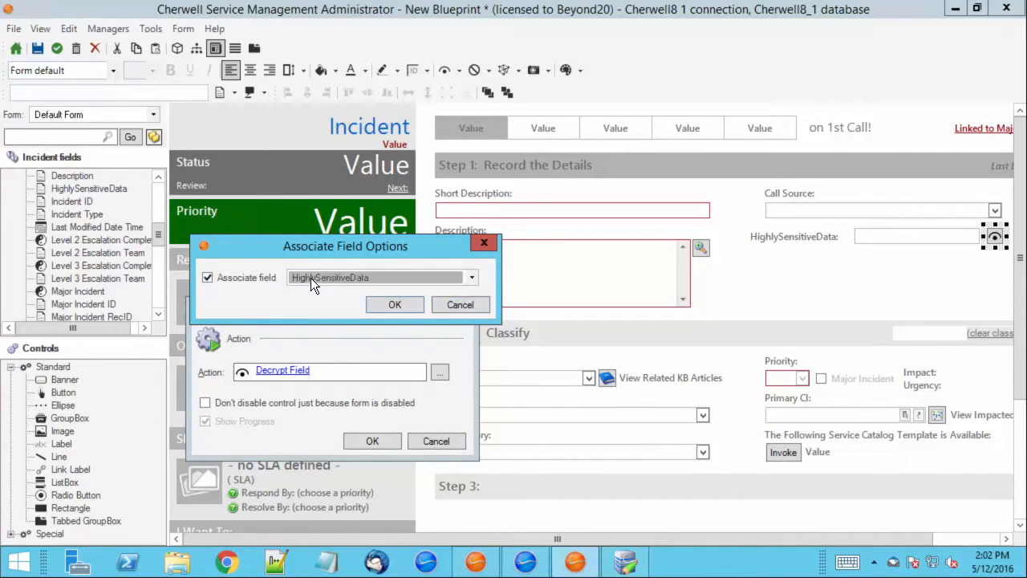
{"action": "left_click", "coordinate": [454, 305]}
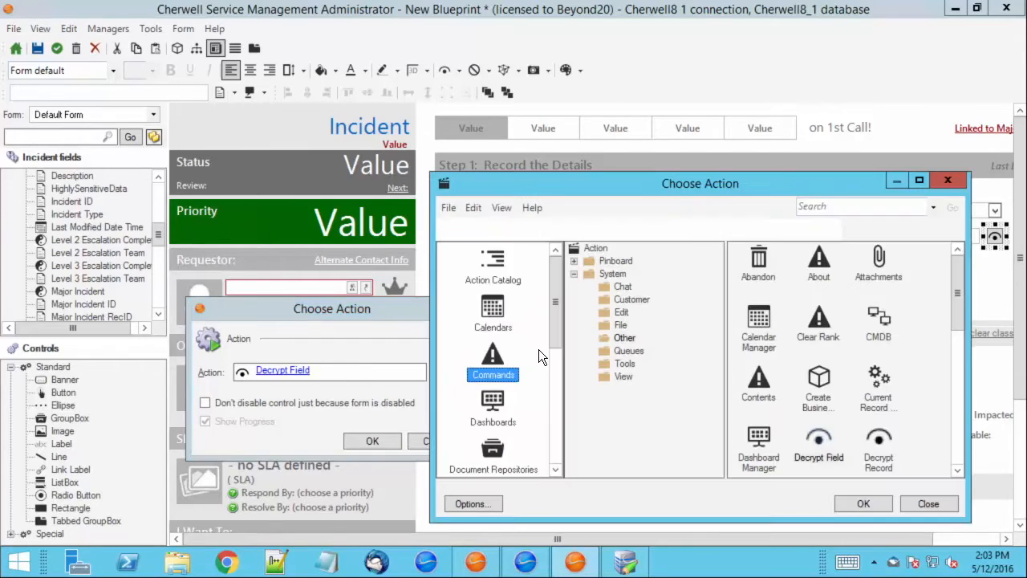
Set the button's action to Decrypt Field, associated with HighlySensitiveData.
{"action": "left_click", "coordinate": [880, 449]}
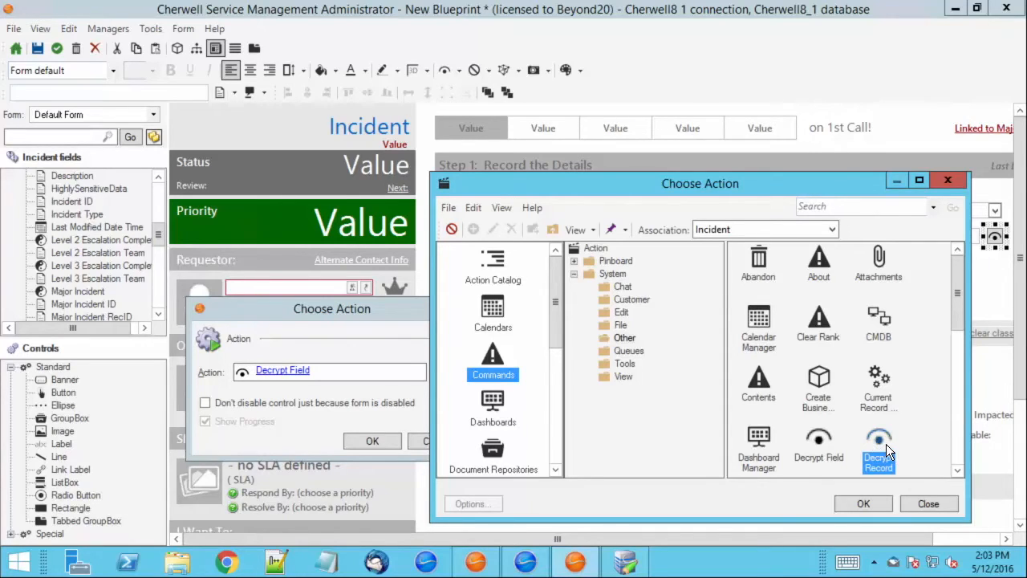
{"action": "double_click", "coordinate": [886, 444]}
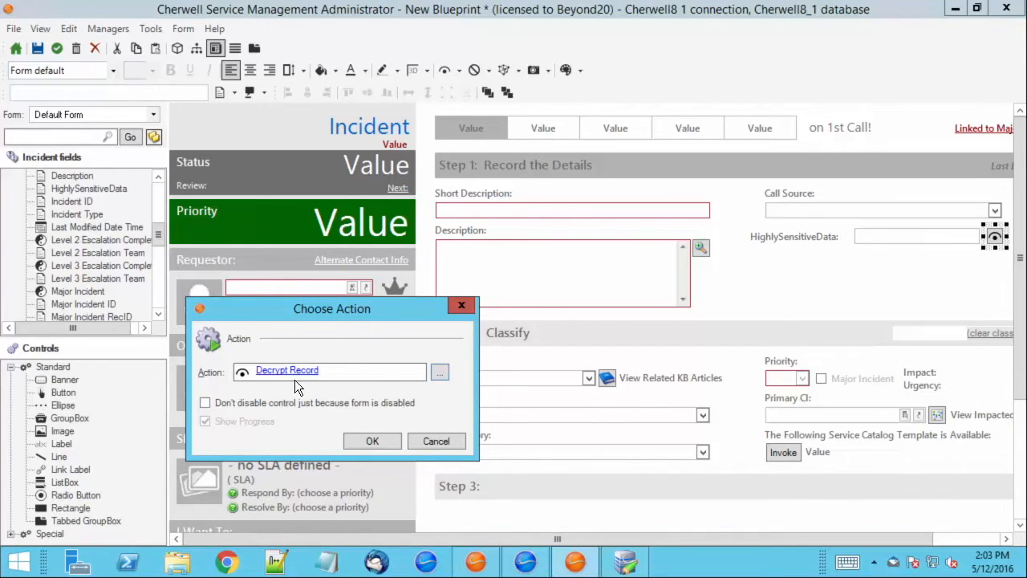
{"action": "left_click", "coordinate": [439, 373]}
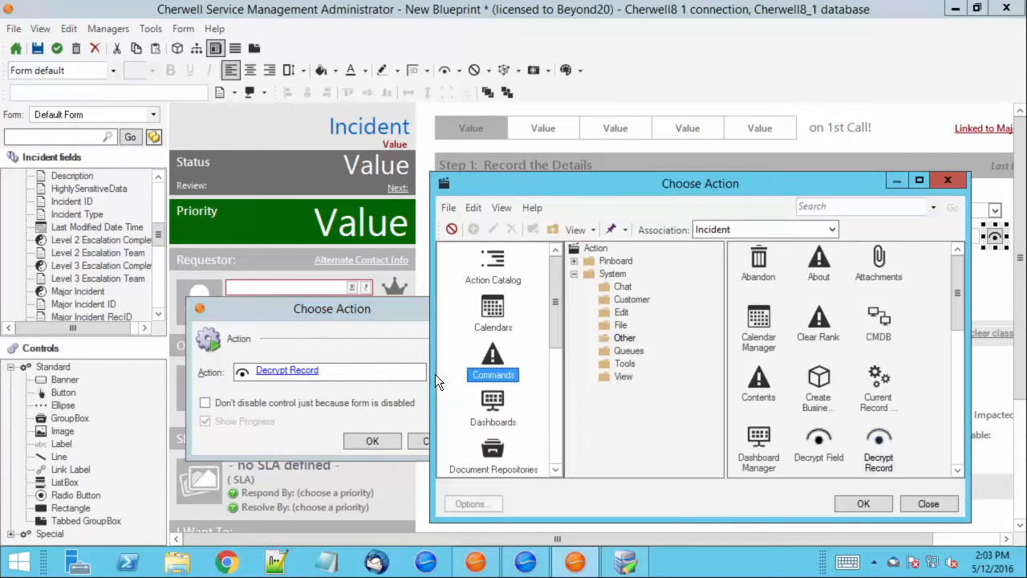
{"action": "double_click", "coordinate": [826, 443]}
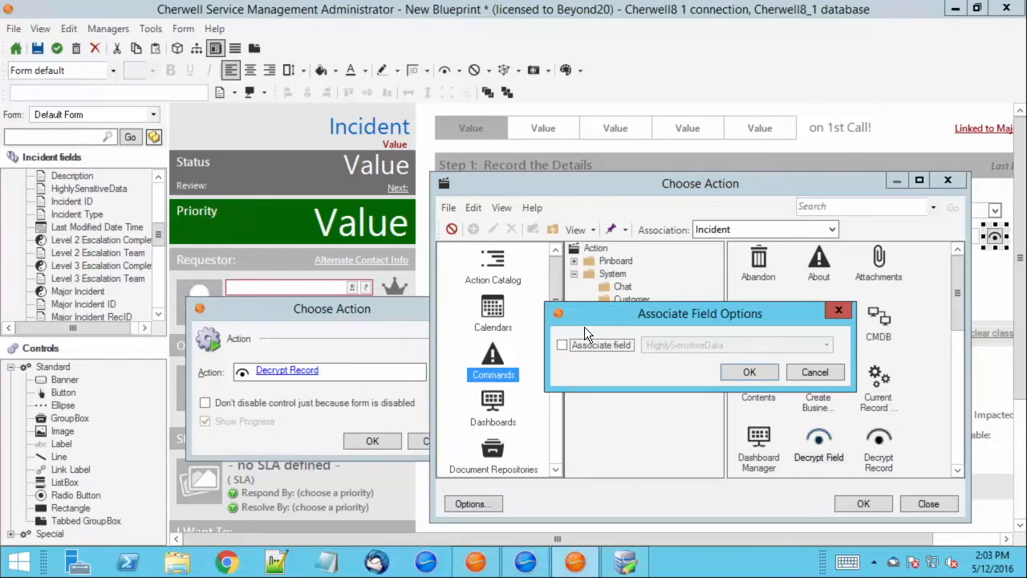
{"action": "left_click", "coordinate": [598, 344]}
{"action": "left_click", "coordinate": [749, 371]}
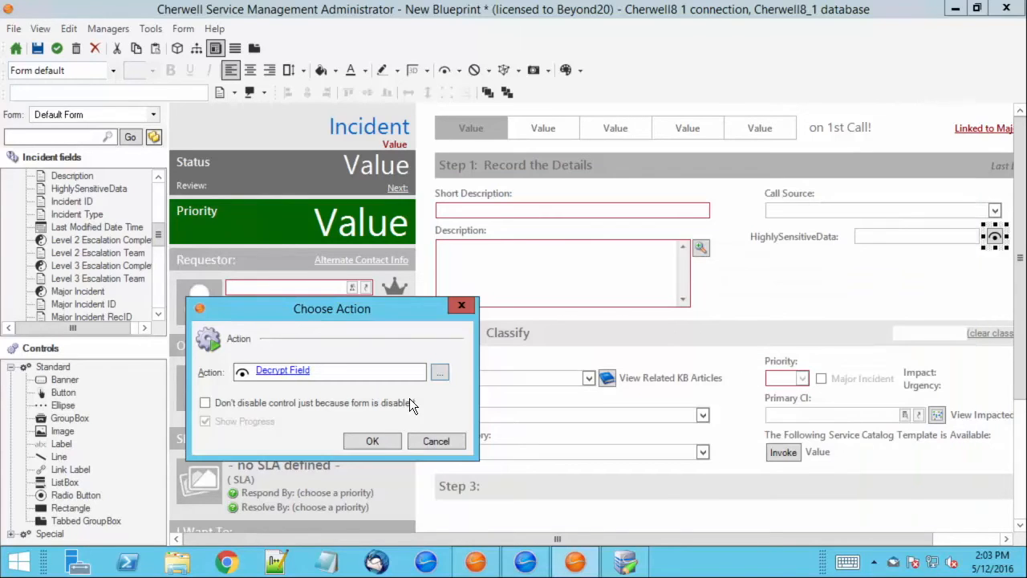
{"action": "left_click", "coordinate": [374, 441]}
{"action": "left_click", "coordinate": [995, 247]}
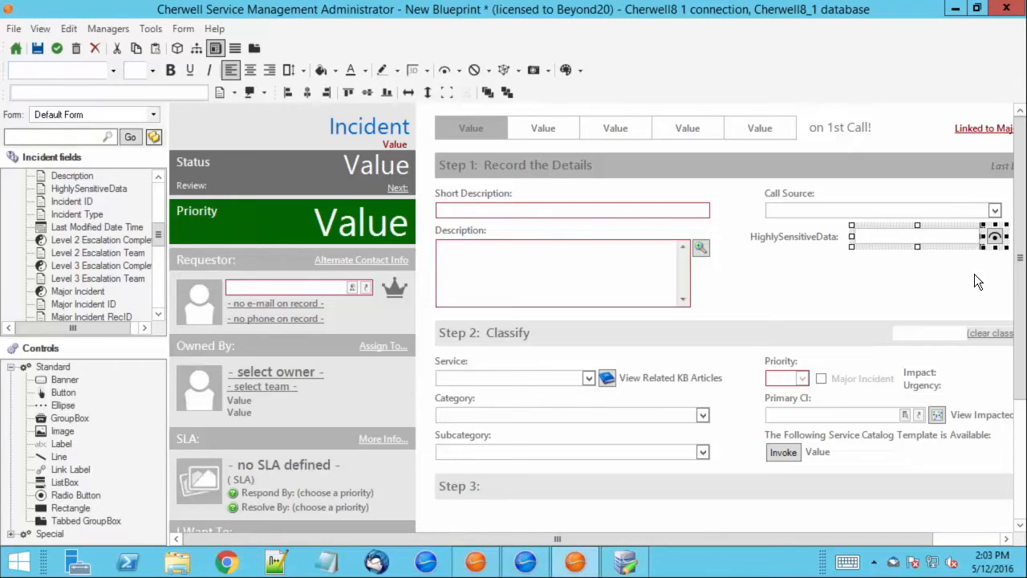
Align the HighlySensitiveData field under its label, accept the form, and return to the object list.
{"action": "left_click_drag", "start_coordinate": [873, 237], "coordinate": [786, 257]}
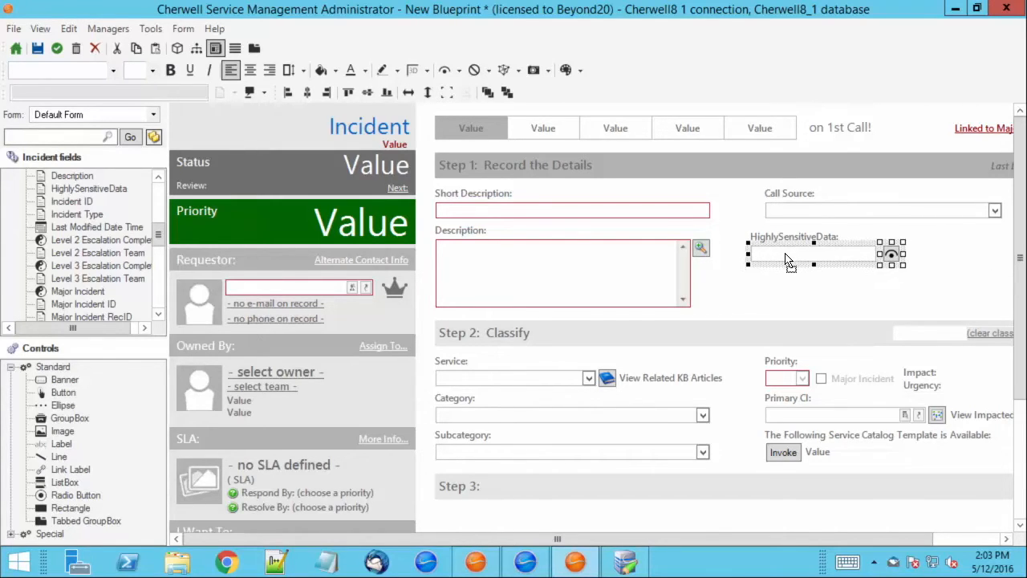
{"action": "left_click_drag", "start_coordinate": [787, 261], "coordinate": [791, 258]}
{"action": "left_click", "coordinate": [960, 307]}
{"action": "left_click_drag", "start_coordinate": [942, 270], "coordinate": [799, 238]}
{"action": "left_click", "coordinate": [807, 284]}
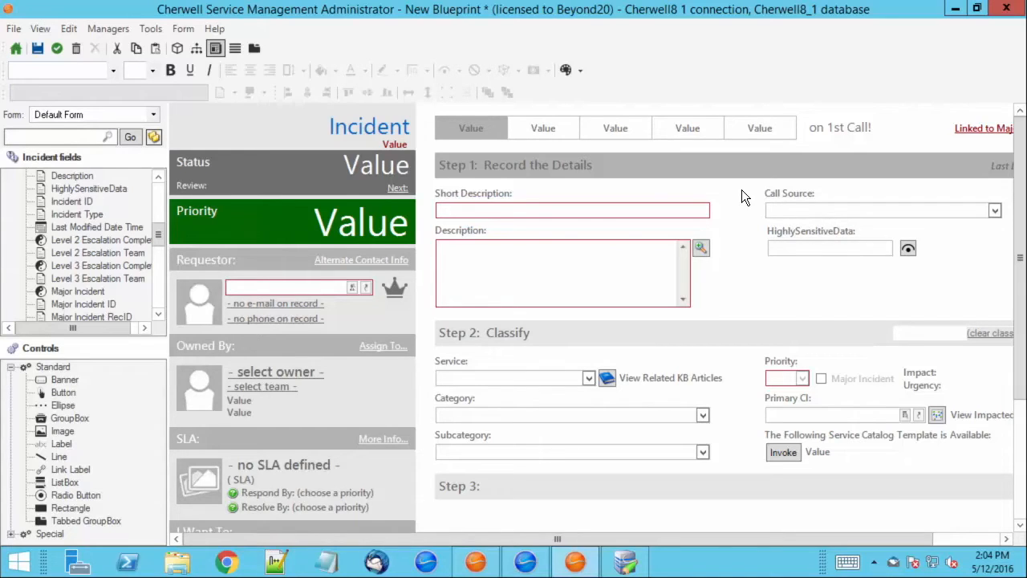
{"action": "left_click", "coordinate": [56, 48]}
{"action": "left_click", "coordinate": [19, 49]}
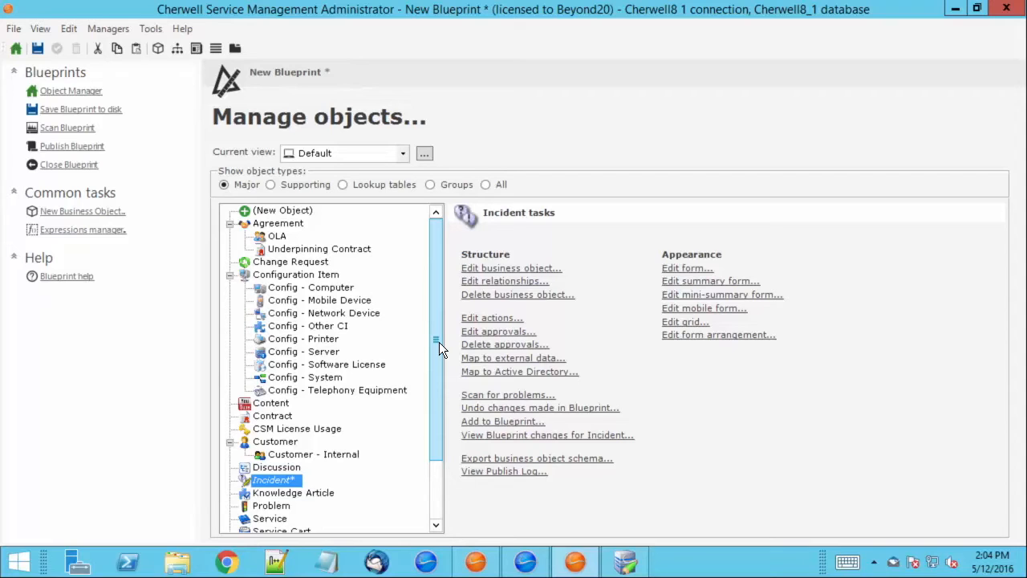
{"action": "left_click", "coordinate": [506, 268]}
{"action": "left_click", "coordinate": [551, 98]}
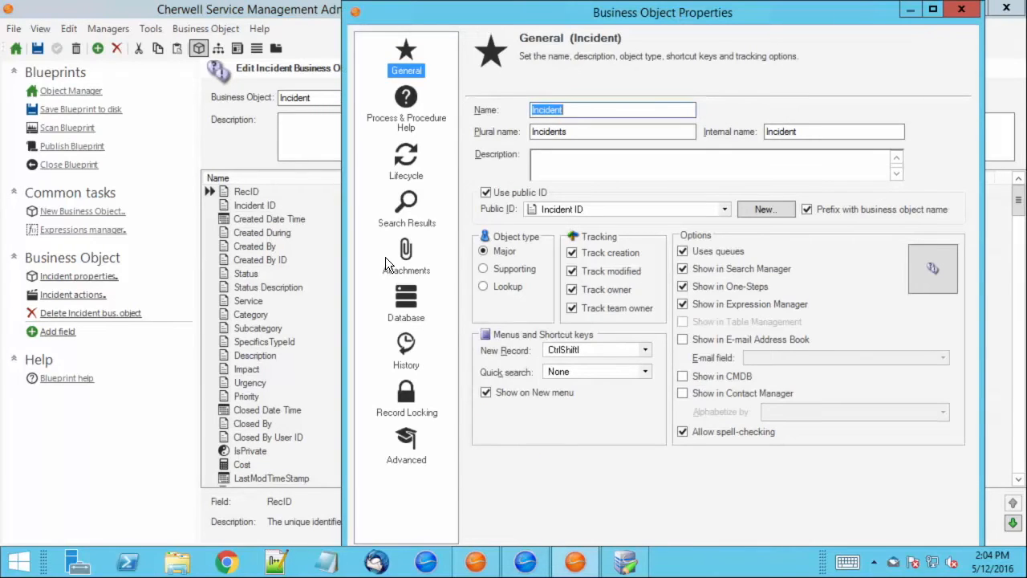
{"action": "left_click", "coordinate": [408, 353]}
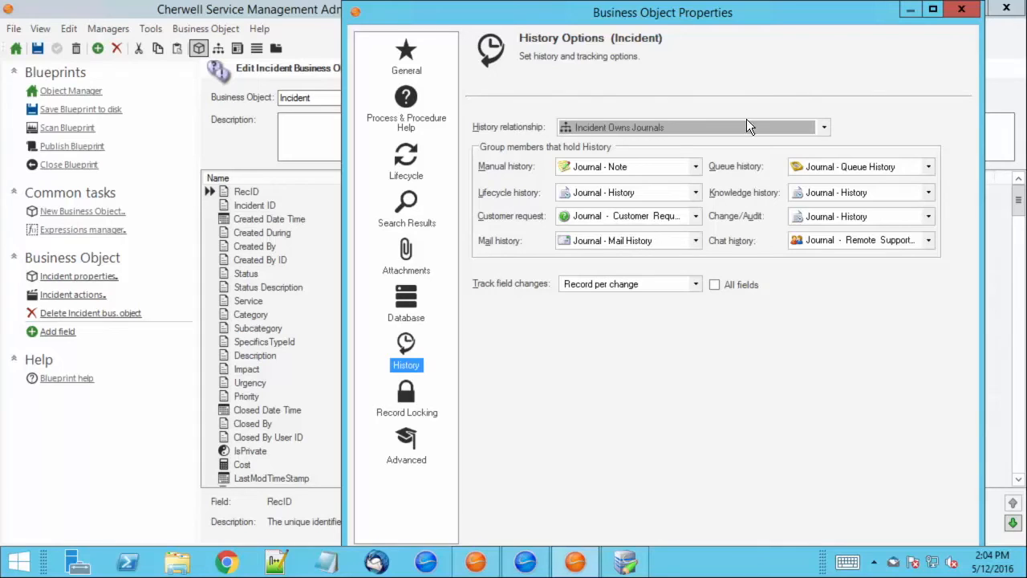
{"action": "left_click", "coordinate": [965, 13]}
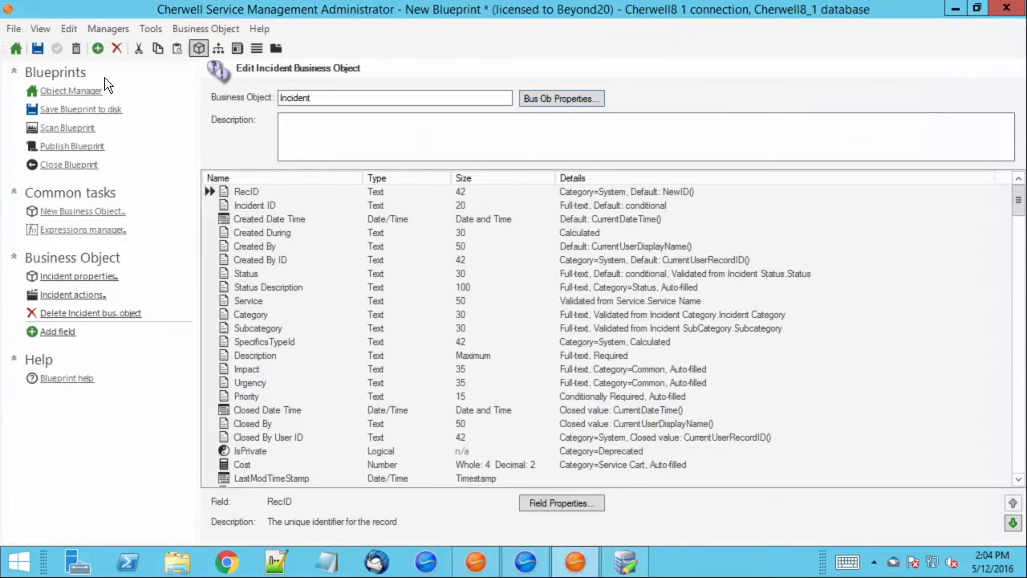
{"action": "left_click", "coordinate": [15, 50]}
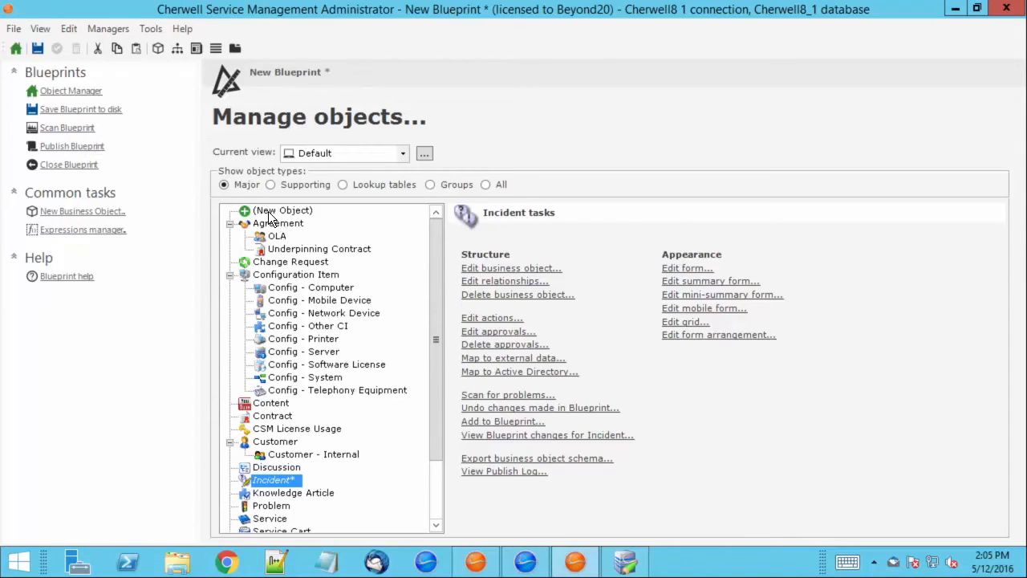
Save the blueprint to the Desktop with the file name 'Encryption'.
{"action": "left_click", "coordinate": [58, 115]}
{"action": "left_click", "coordinate": [83, 135]}
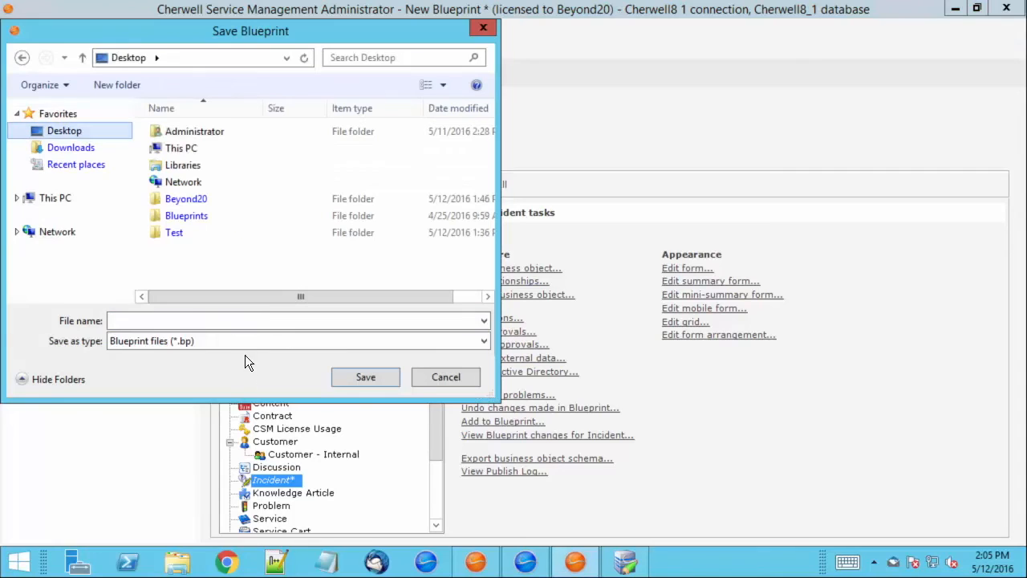
{"action": "left_click", "coordinate": [209, 321]}
{"action": "type", "text": "Encryption"}
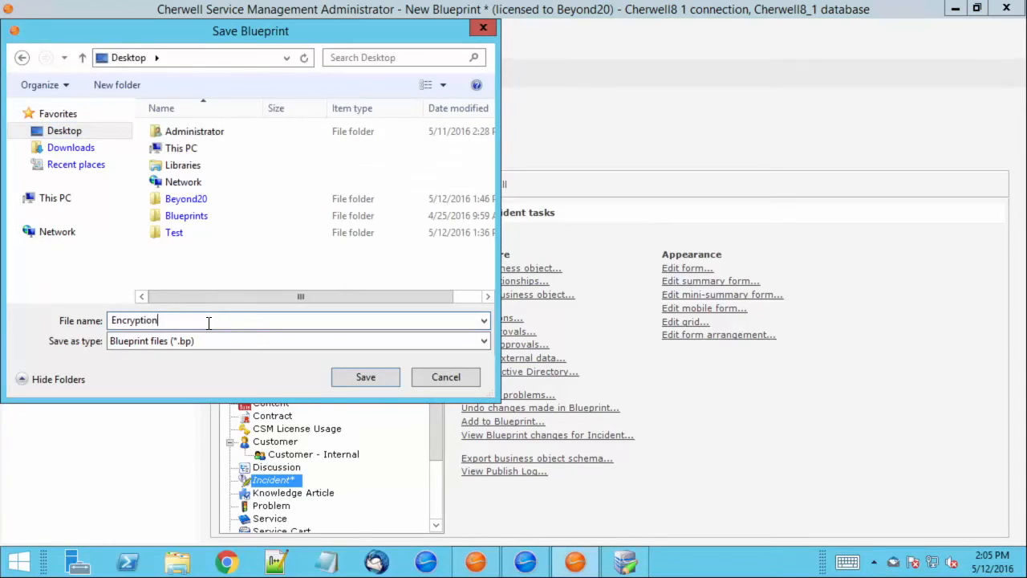
{"action": "key", "text": "Return"}
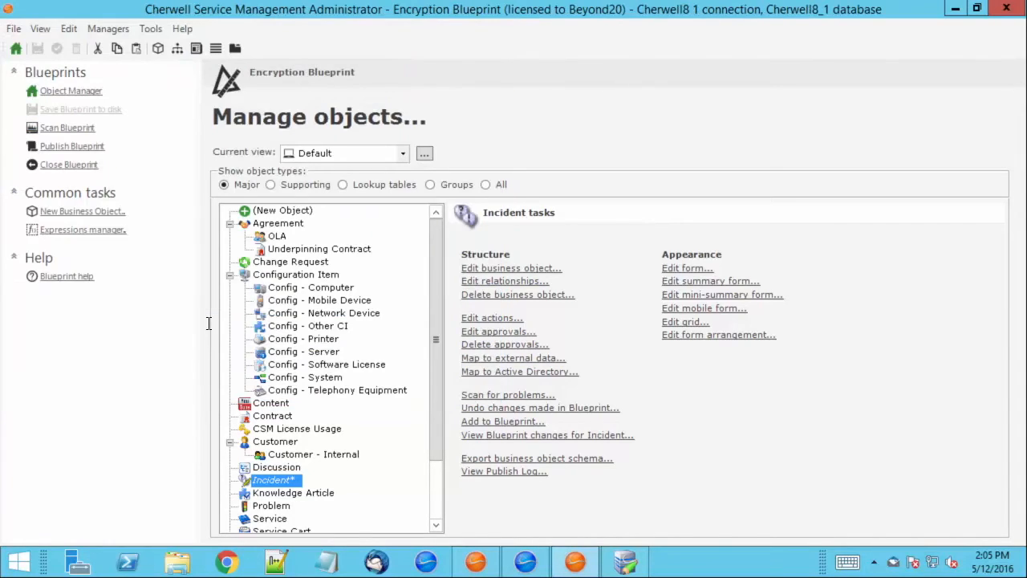
Publish the Encryption blueprint, accept the error-free scan result and dismiss the published message.
{"action": "left_click", "coordinate": [133, 146]}
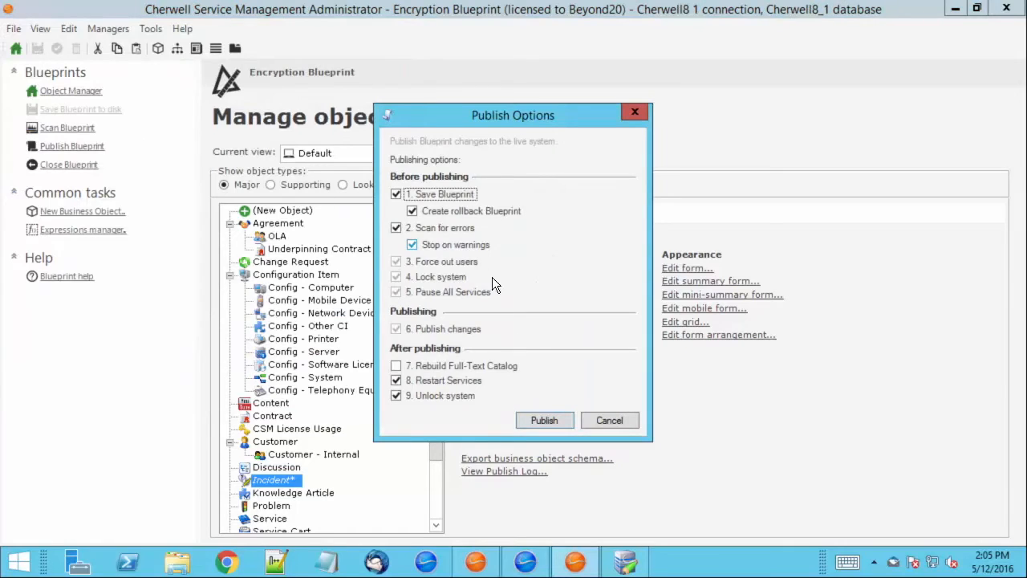
{"action": "left_click", "coordinate": [536, 422]}
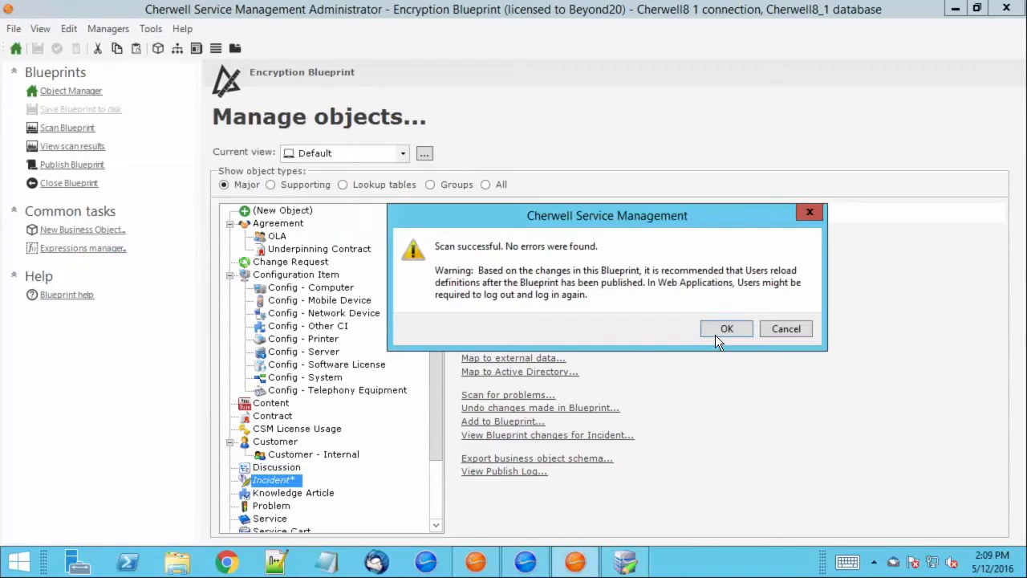
{"action": "left_click", "coordinate": [718, 331]}
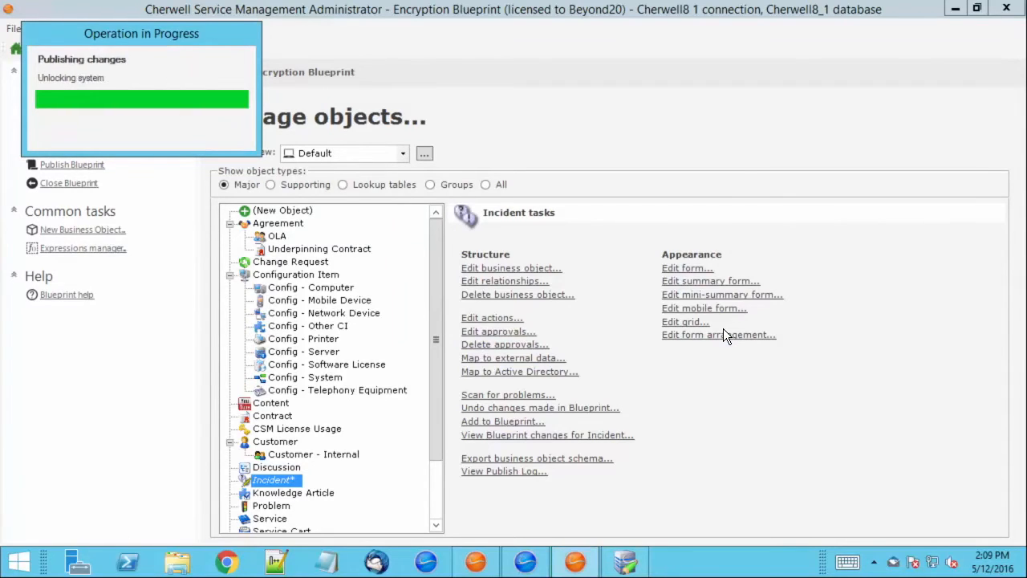
{"action": "left_click", "coordinate": [684, 294]}
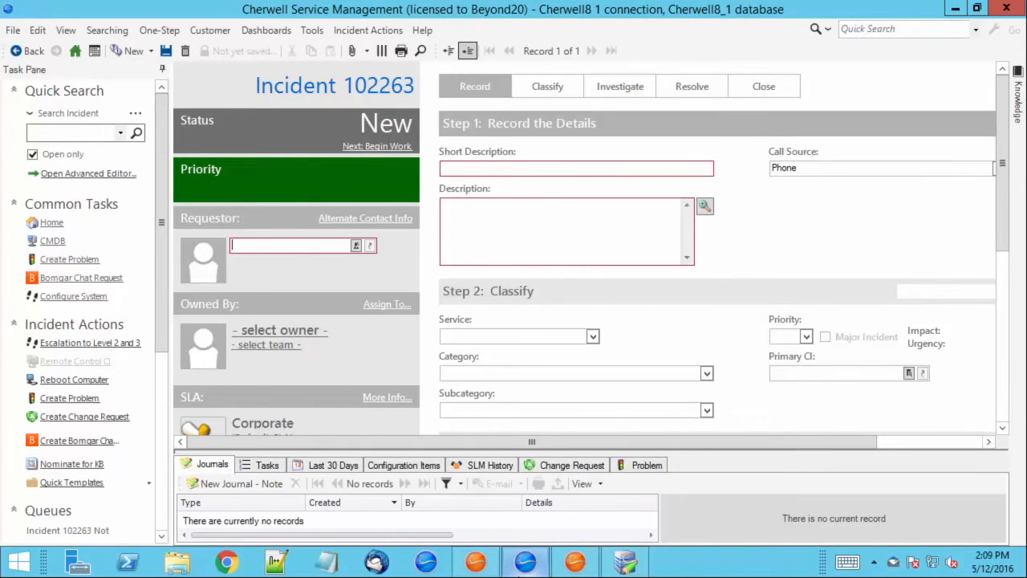
Release definitions from the Help menu, declining to save the open Incident.
{"action": "left_click", "coordinate": [430, 34]}
{"action": "left_click", "coordinate": [457, 69]}
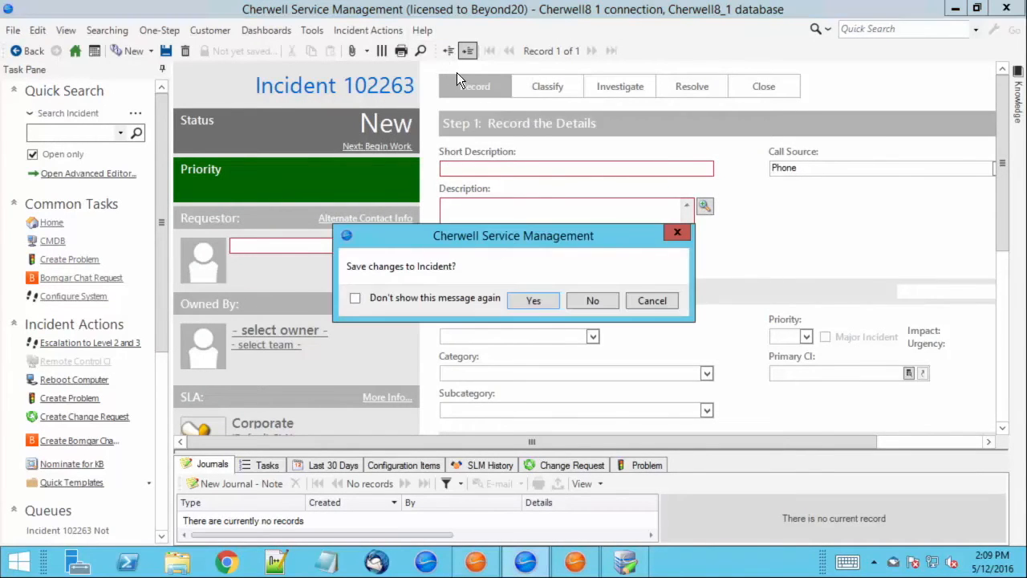
{"action": "left_click", "coordinate": [603, 303]}
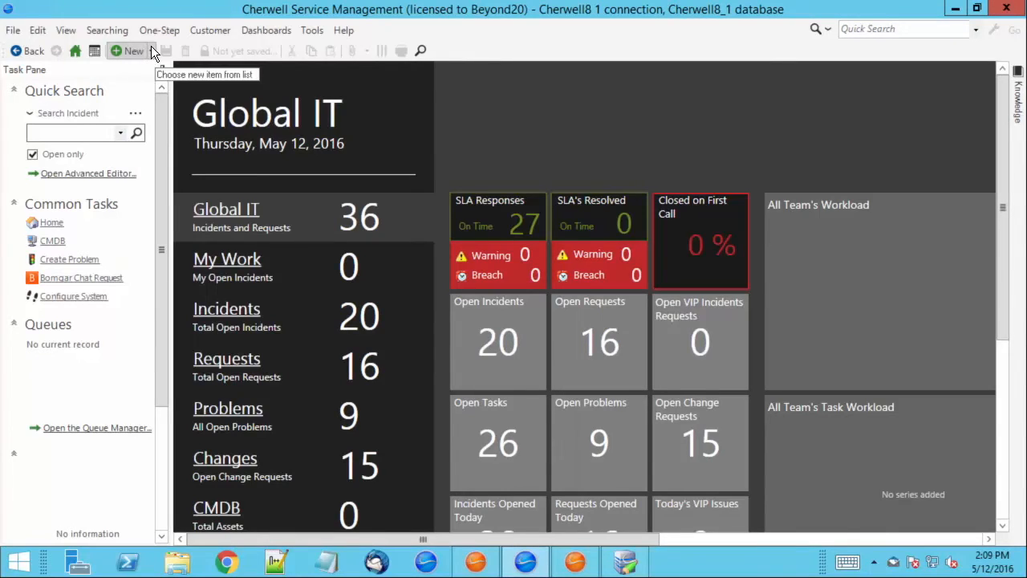
Create new Incident 102264 and click into its Description field.
{"action": "left_click", "coordinate": [150, 48]}
{"action": "left_click", "coordinate": [187, 211]}
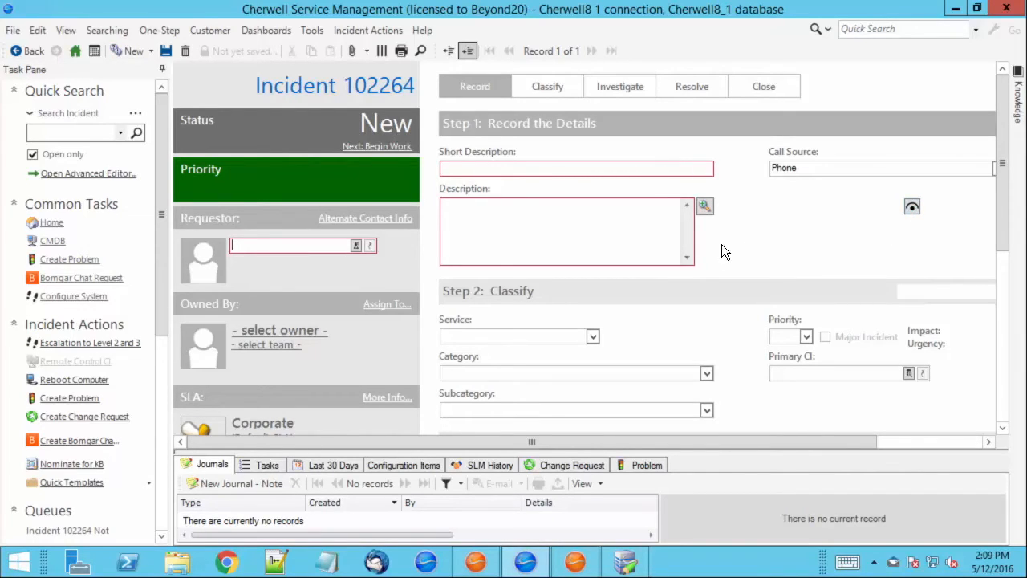
{"action": "left_click", "coordinate": [643, 227]}
{"action": "left_click", "coordinate": [574, 562]}
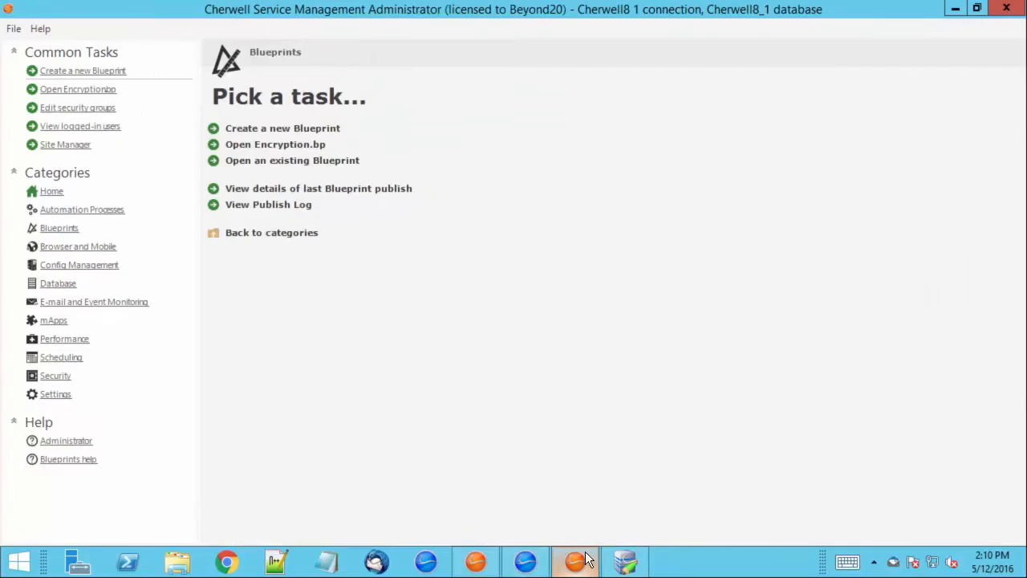
Grant the Admin group View and Edit rights on Incident encrypted fields and save.
{"action": "left_click", "coordinate": [42, 380]}
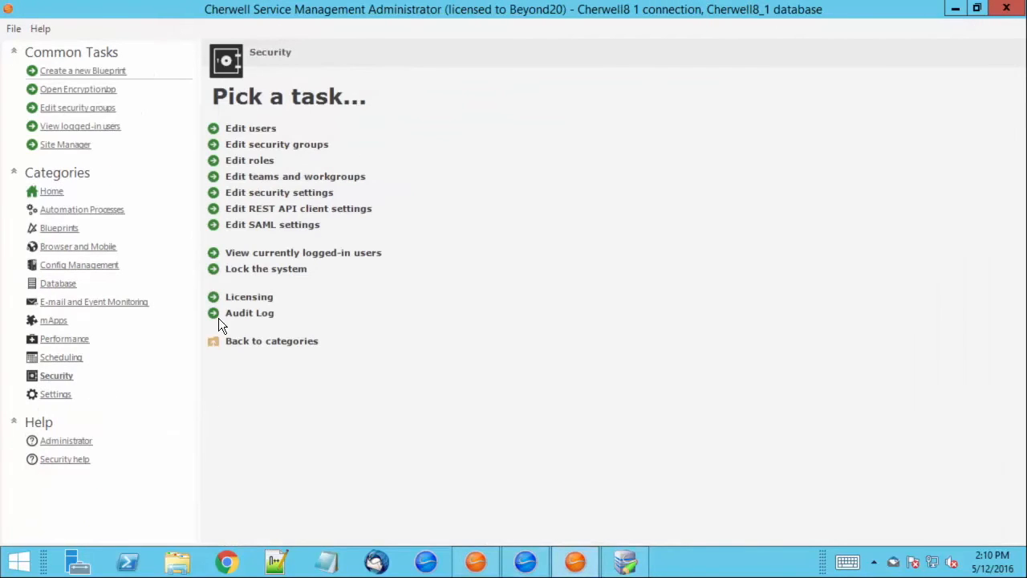
{"action": "left_click", "coordinate": [258, 145]}
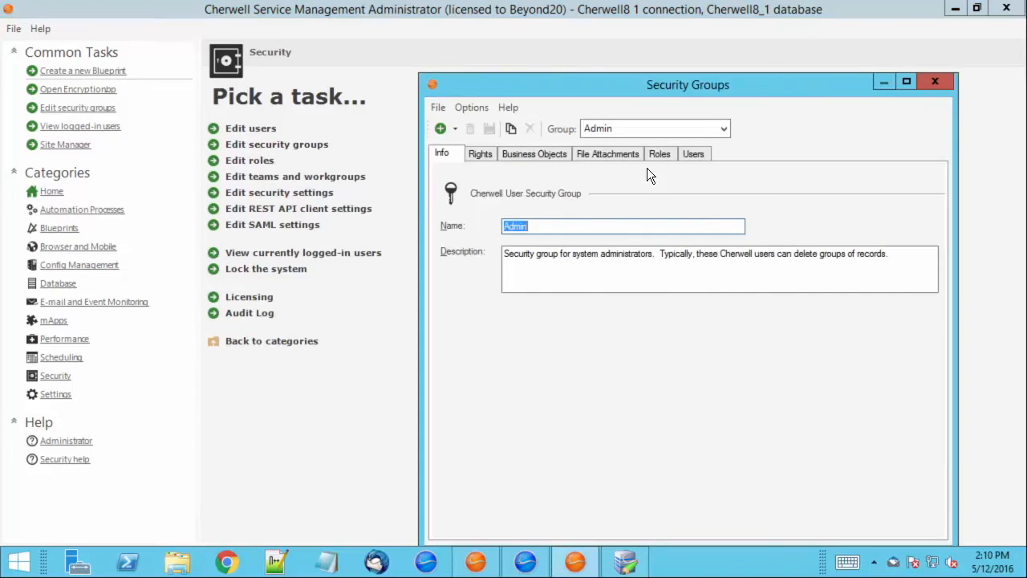
{"action": "left_click", "coordinate": [530, 155]}
{"action": "left_click", "coordinate": [526, 199]}
{"action": "scroll", "coordinate": [512, 261], "scroll_direction": "down", "scroll_amount": 6}
{"action": "scroll", "coordinate": [511, 261], "scroll_direction": "down", "scroll_amount": 20}
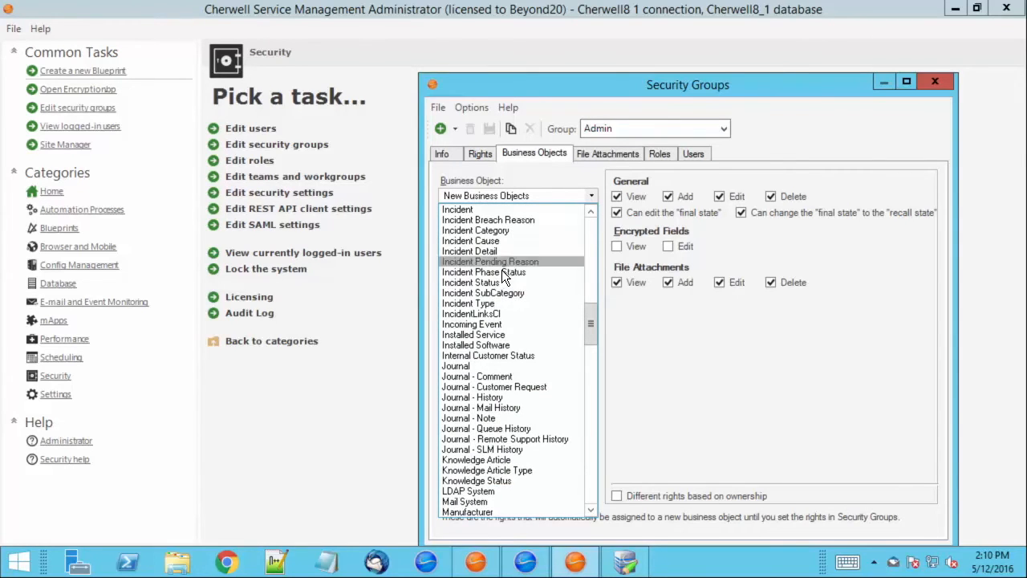
{"action": "scroll", "coordinate": [497, 276], "scroll_direction": "up", "scroll_amount": 1}
{"action": "left_click", "coordinate": [474, 241]}
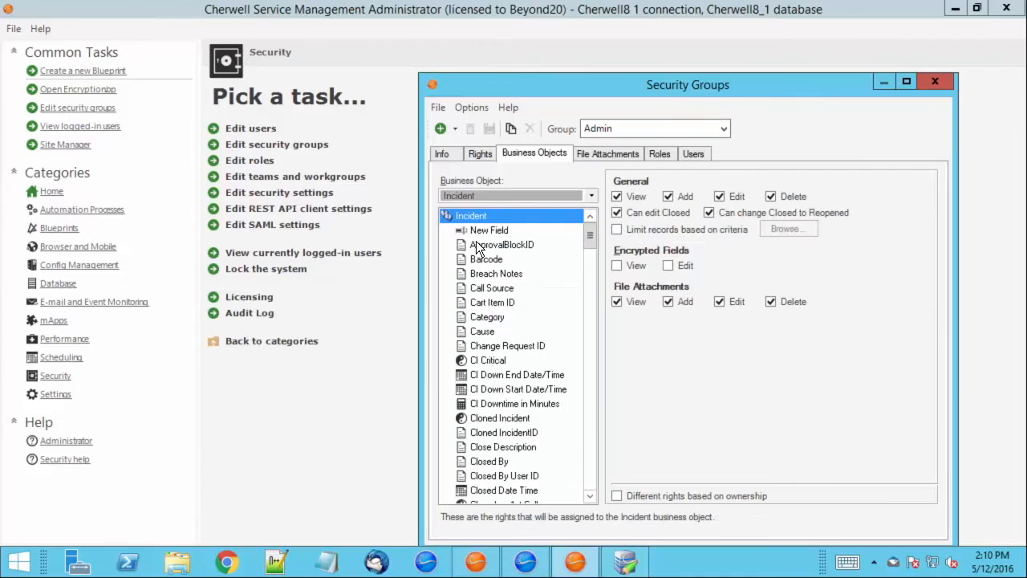
{"action": "left_click", "coordinate": [629, 261]}
{"action": "left_click", "coordinate": [686, 266]}
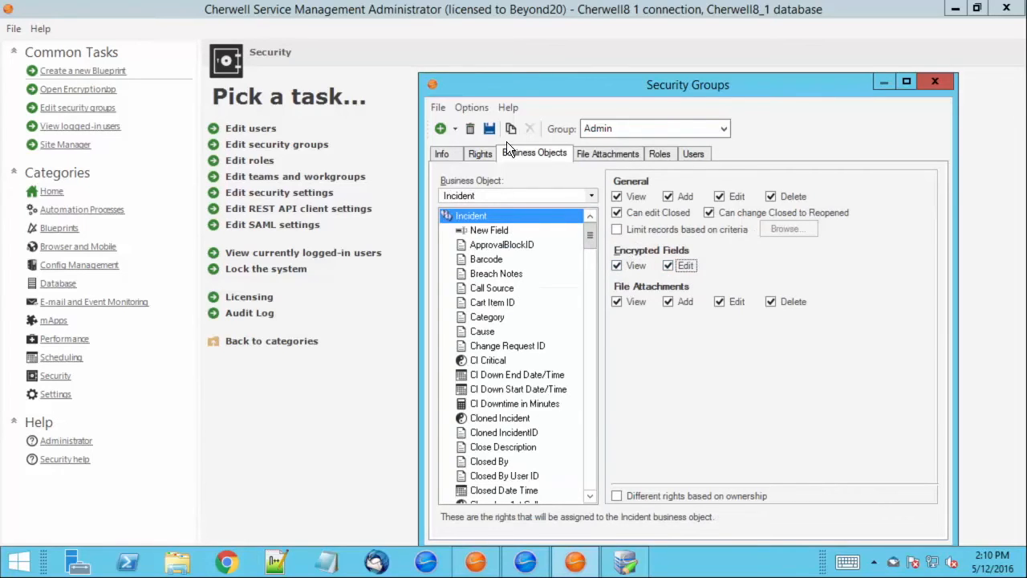
{"action": "left_click", "coordinate": [491, 130]}
{"action": "left_click", "coordinate": [944, 80]}
{"action": "left_click", "coordinate": [525, 562]}
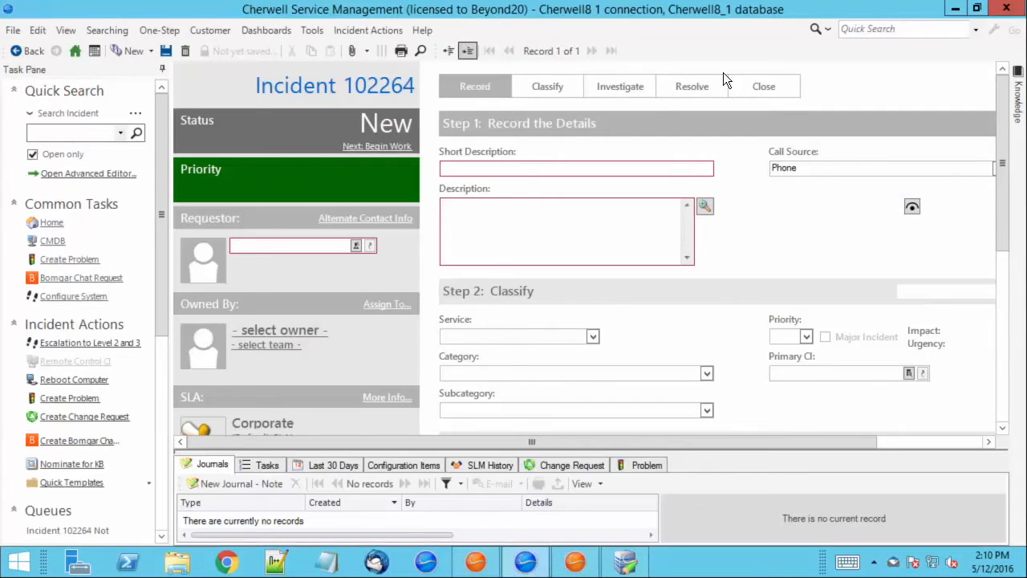
Close the Incident without saving, then log back in to the Cherwell8 1 connection with the password.
{"action": "left_click", "coordinate": [1008, 9]}
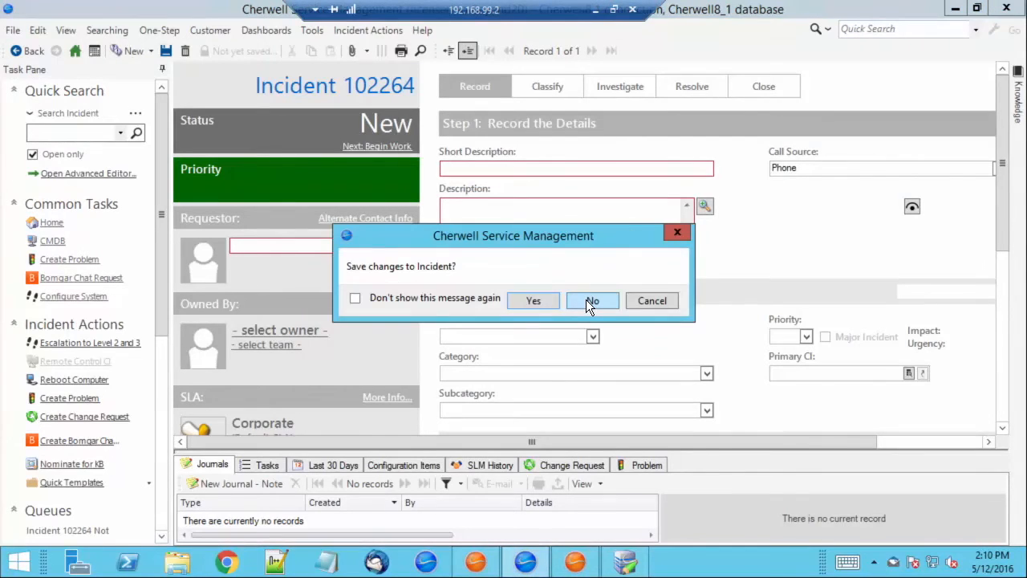
{"action": "left_click", "coordinate": [590, 301]}
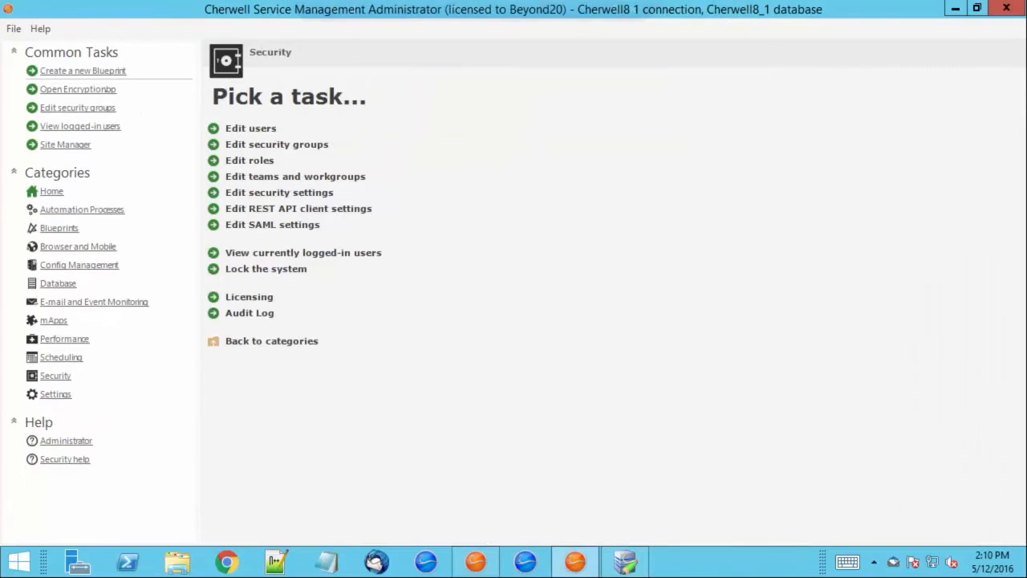
{"action": "left_click", "coordinate": [529, 568]}
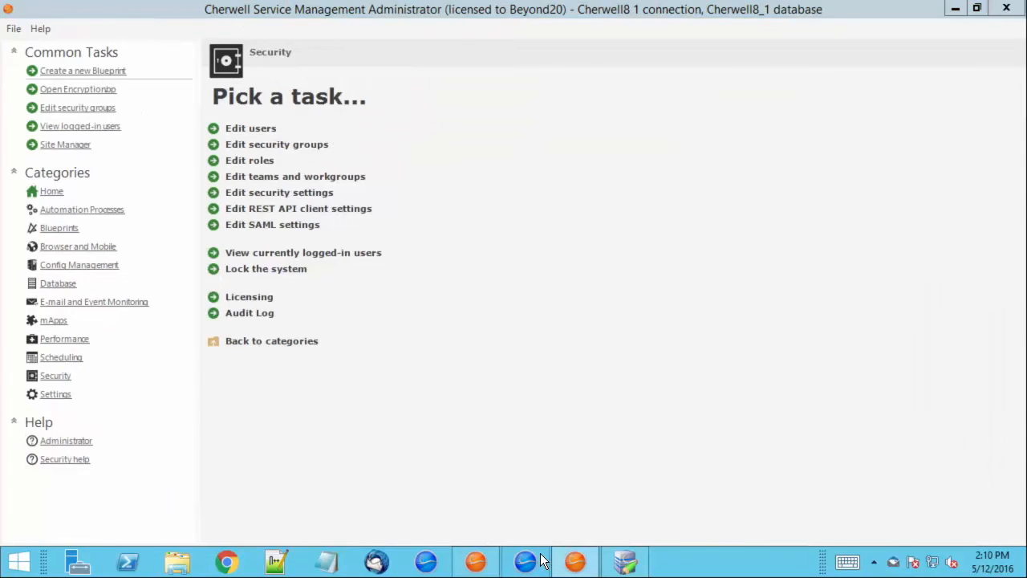
{"action": "double_click", "coordinate": [602, 154]}
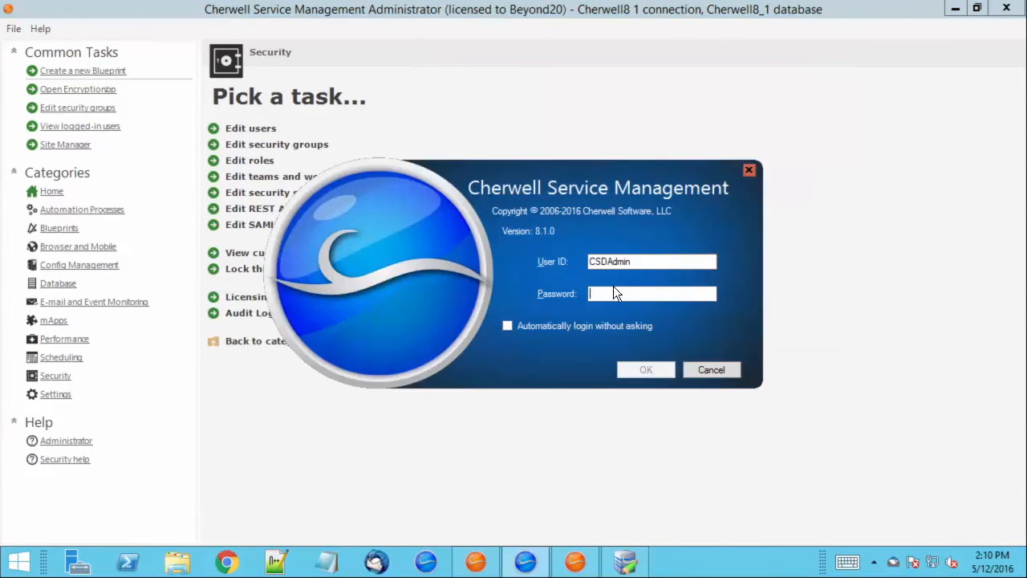
{"action": "type", "text": "•"}
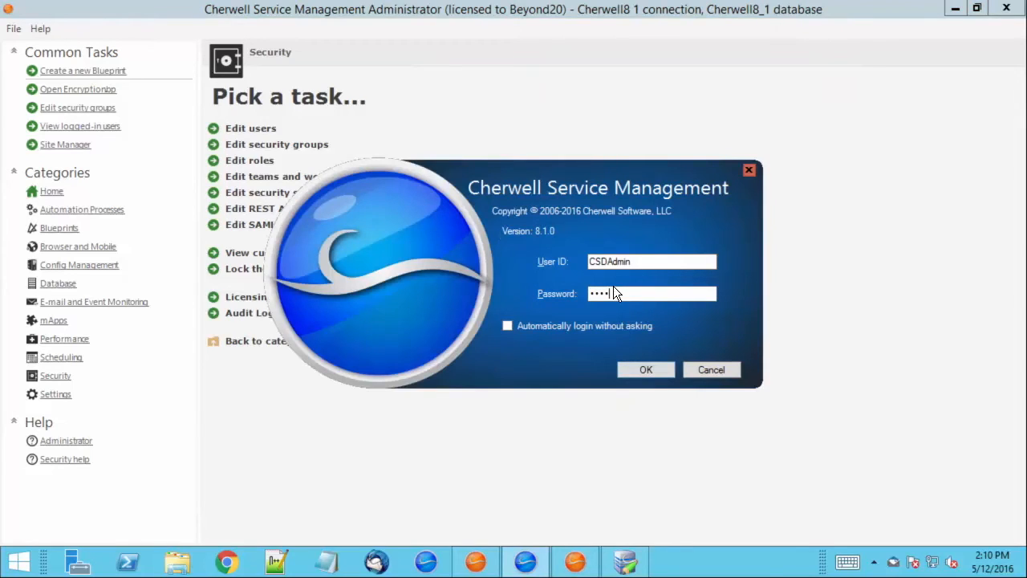
{"action": "key", "text": "Return"}
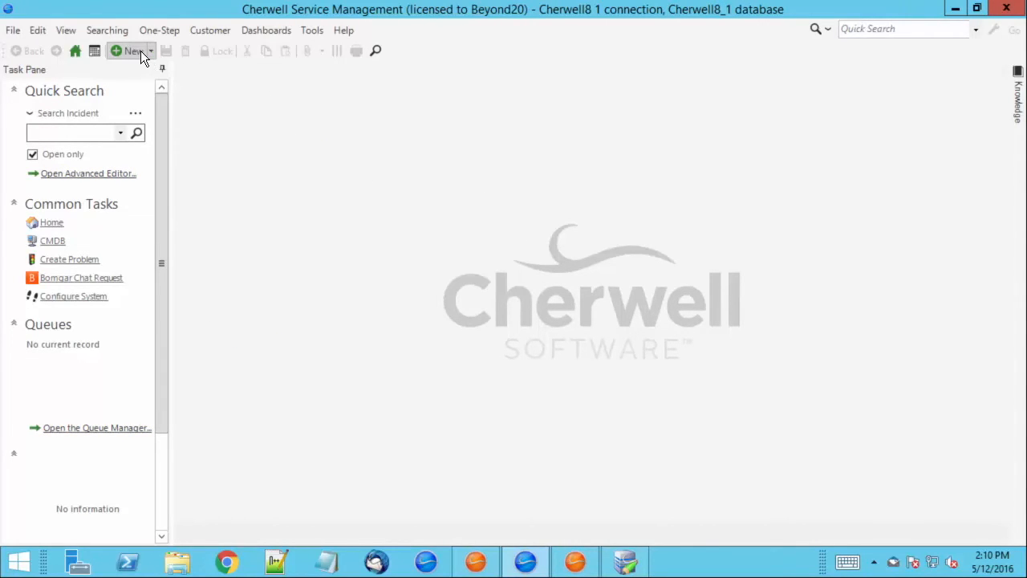
Create Incident 102266, enter Test in HighlySensitiveData and encrypt it with the eye icon.
{"action": "left_click", "coordinate": [140, 50]}
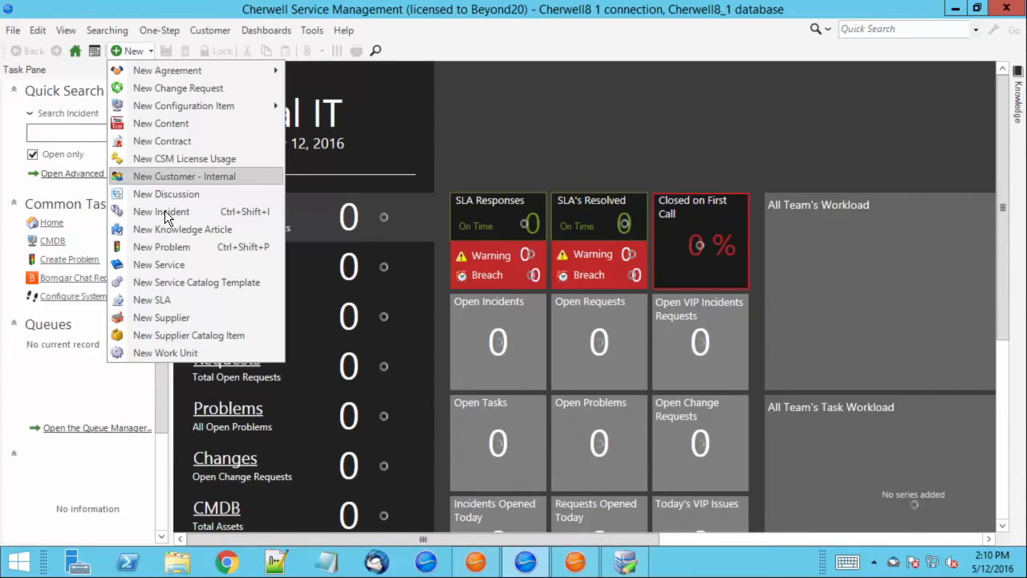
{"action": "left_click", "coordinate": [164, 210]}
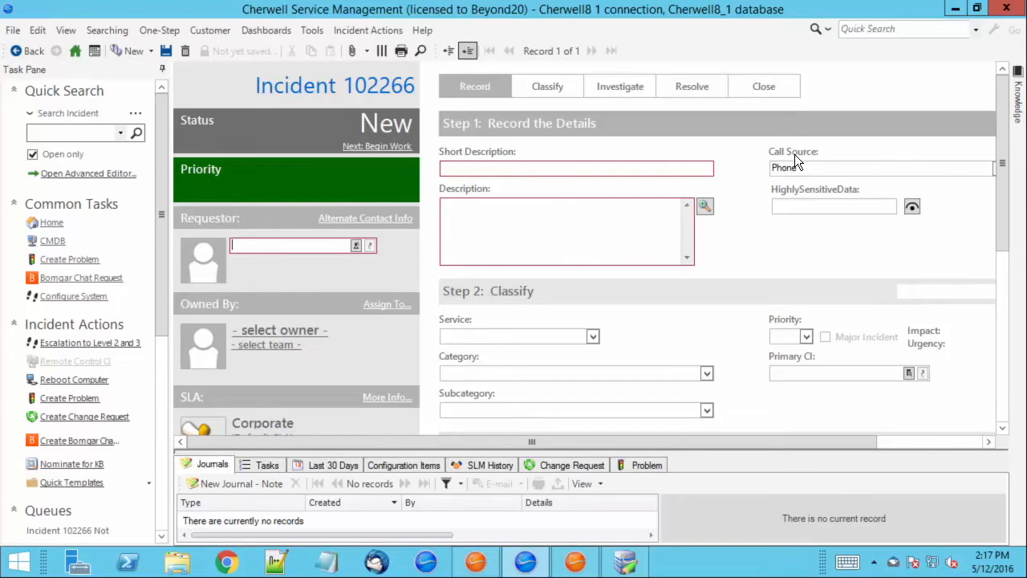
{"action": "left_click", "coordinate": [811, 204]}
{"action": "type", "text": "Test"}
{"action": "left_click", "coordinate": [913, 212]}
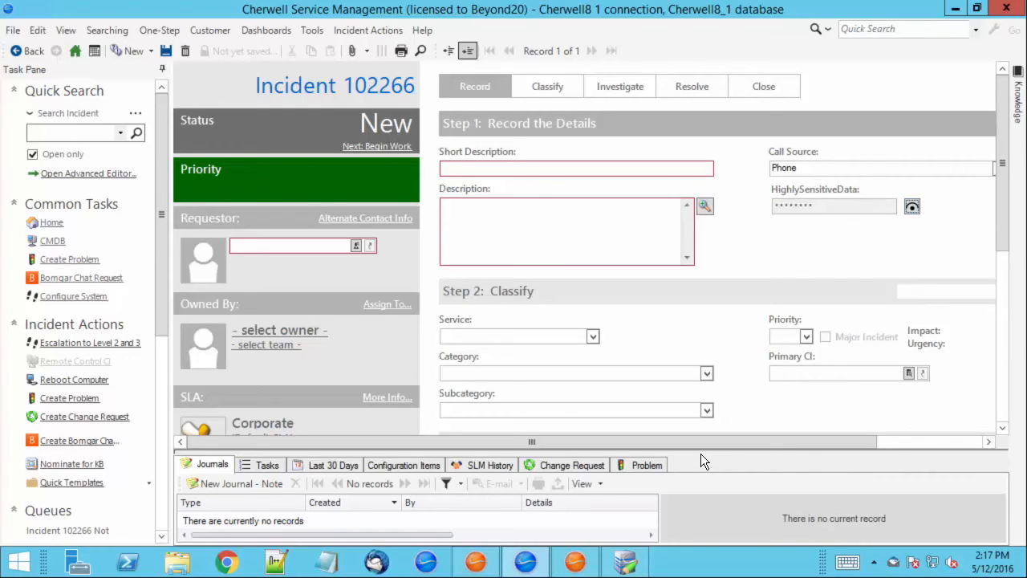
{"action": "left_click_drag", "start_coordinate": [698, 453], "coordinate": [688, 429]}
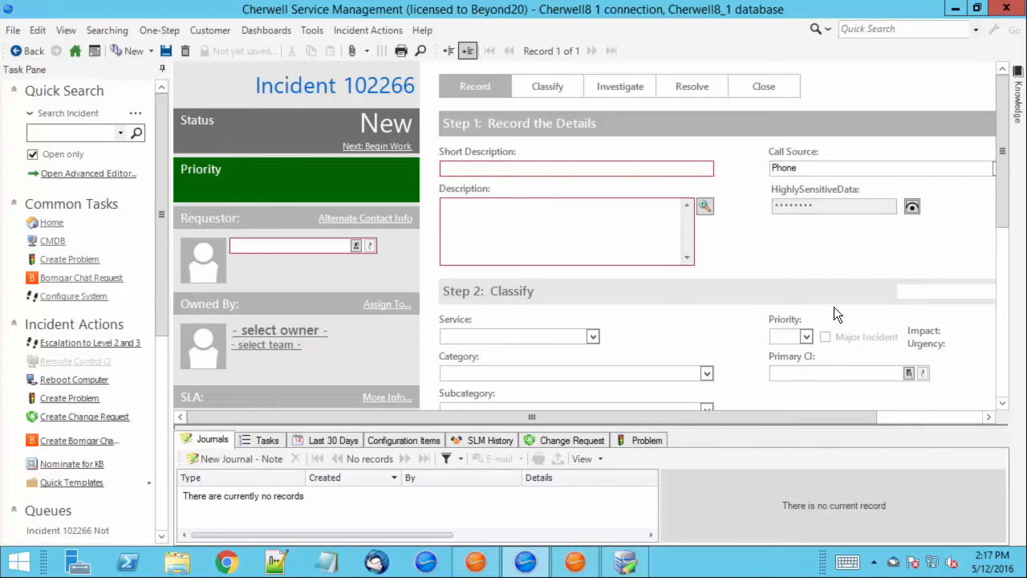
Decrypt HighlySensitiveData back to Test and read the Journal - History entry showing decryption succeeded.
{"action": "left_click", "coordinate": [911, 208]}
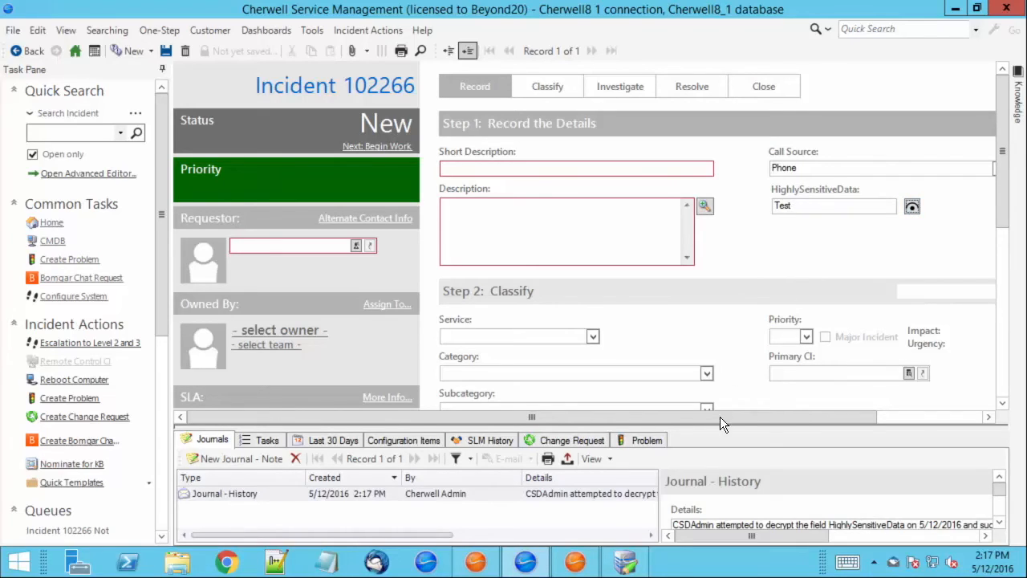
{"action": "left_click_drag", "start_coordinate": [717, 424], "coordinate": [713, 306]}
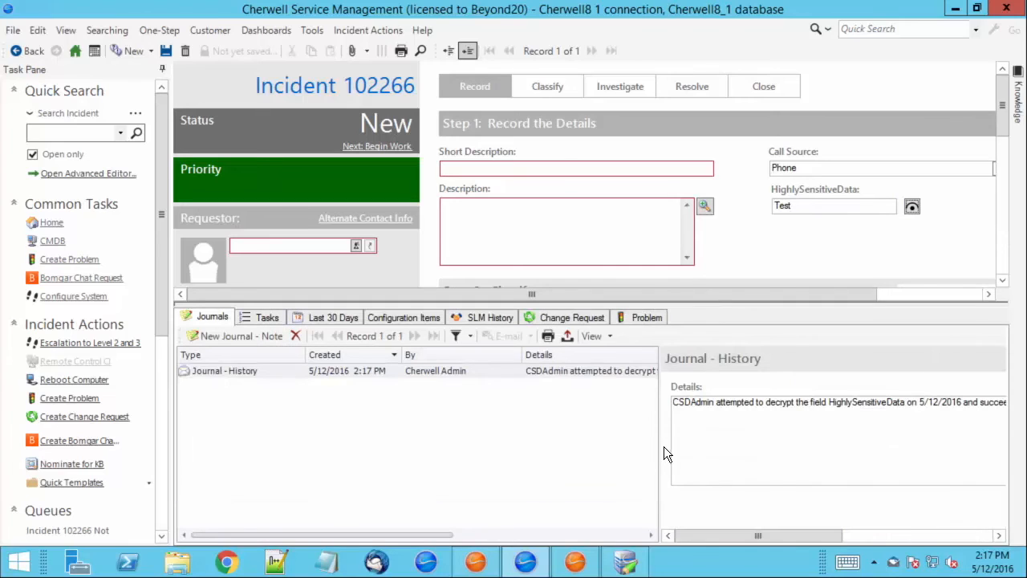
{"action": "left_click_drag", "start_coordinate": [660, 421], "coordinate": [520, 409]}
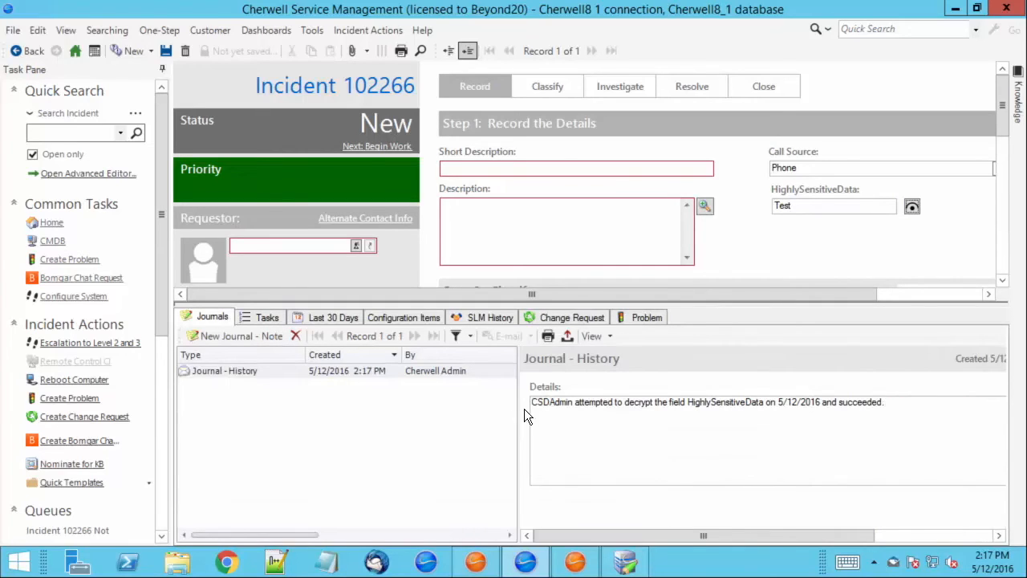
{"action": "left_click_drag", "start_coordinate": [669, 401], "coordinate": [762, 404]}
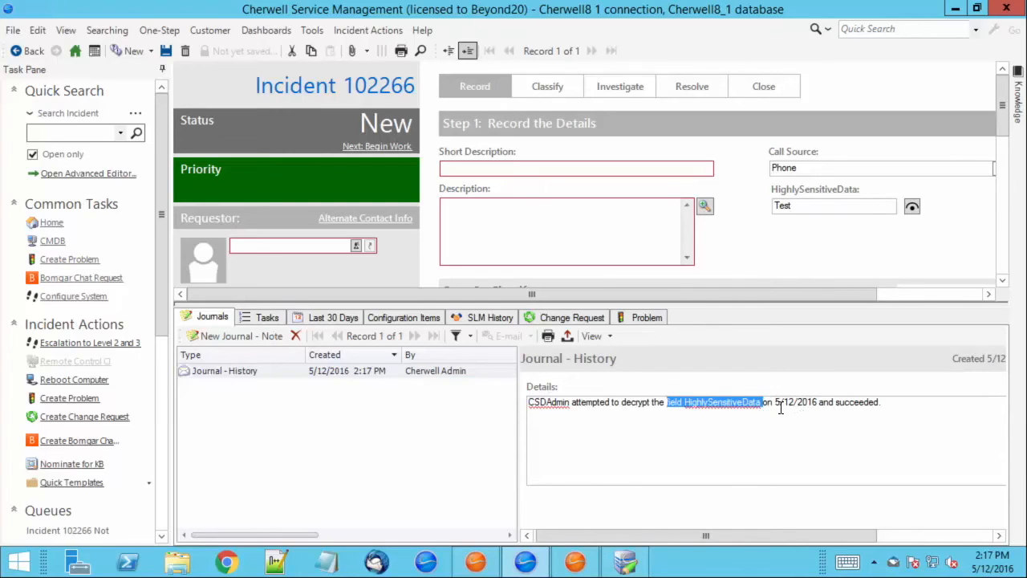
{"action": "left_click_drag", "start_coordinate": [773, 403], "coordinate": [828, 398]}
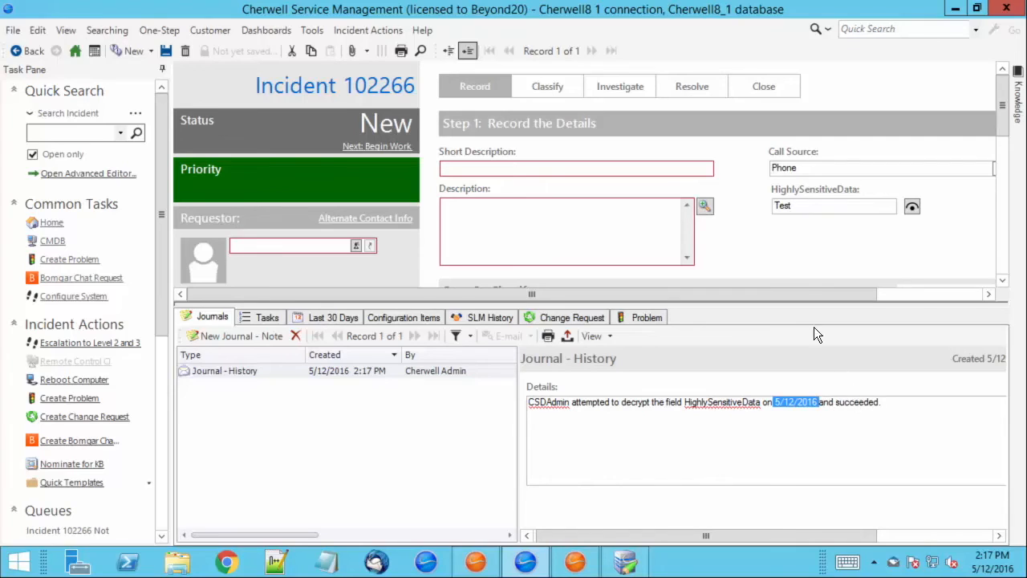
{"action": "left_click_drag", "start_coordinate": [771, 304], "coordinate": [760, 377]}
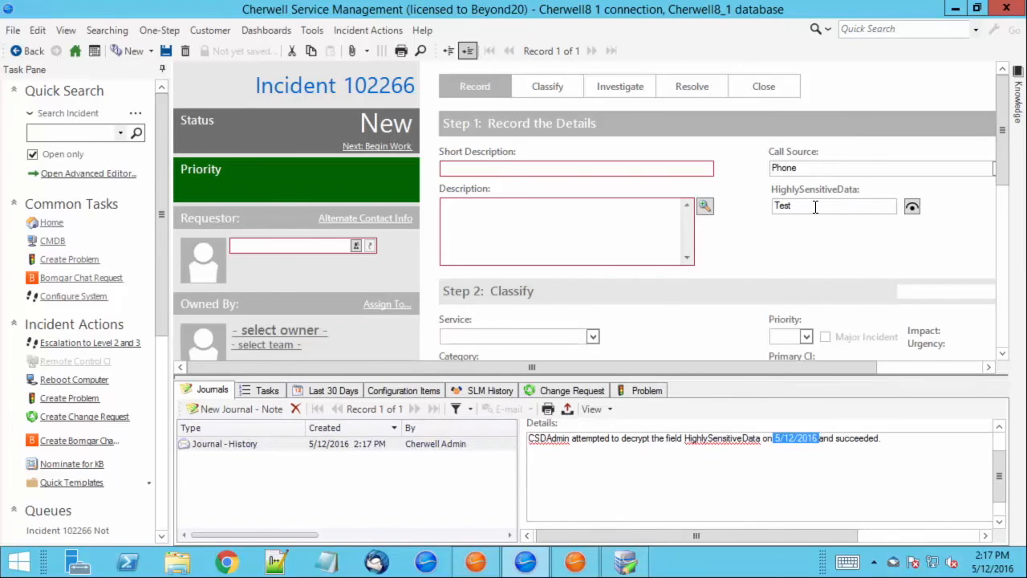
{"action": "left_click", "coordinate": [876, 442]}
{"action": "left_click_drag", "start_coordinate": [876, 441], "coordinate": [835, 442]}
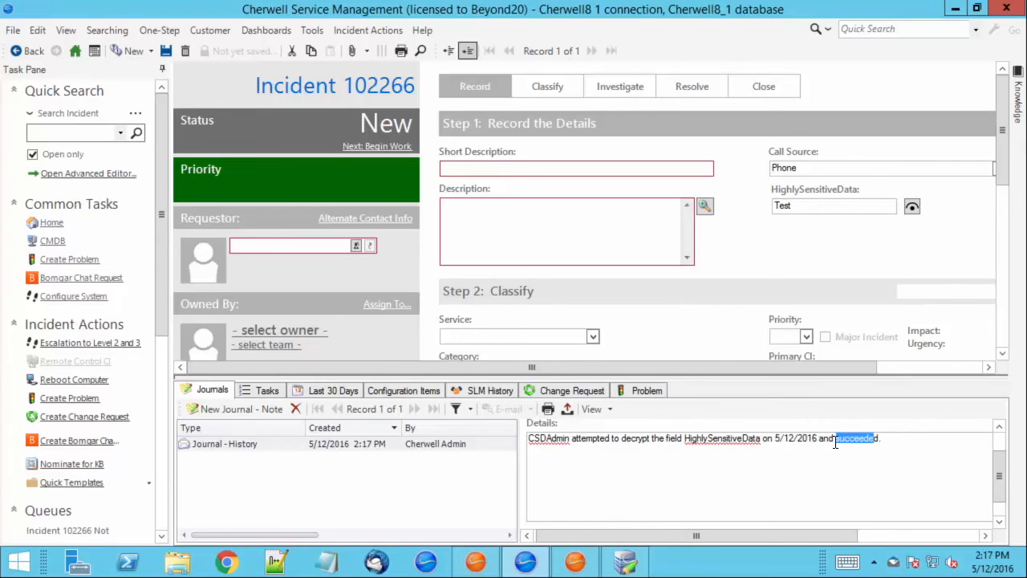
{"action": "left_click_drag", "start_coordinate": [754, 377], "coordinate": [754, 437]}
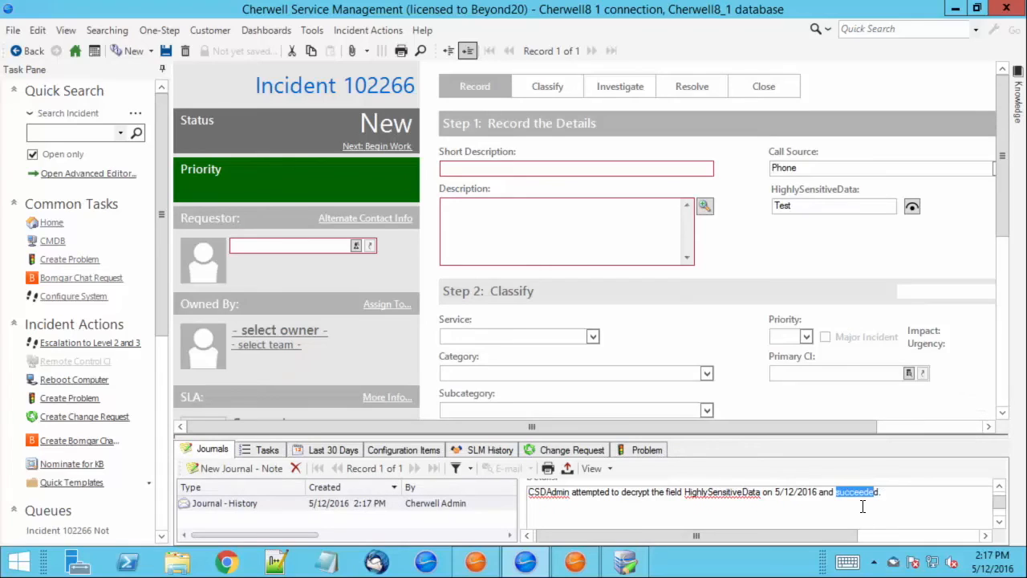
{"action": "left_click", "coordinate": [625, 223]}
{"action": "left_click", "coordinate": [577, 564]}
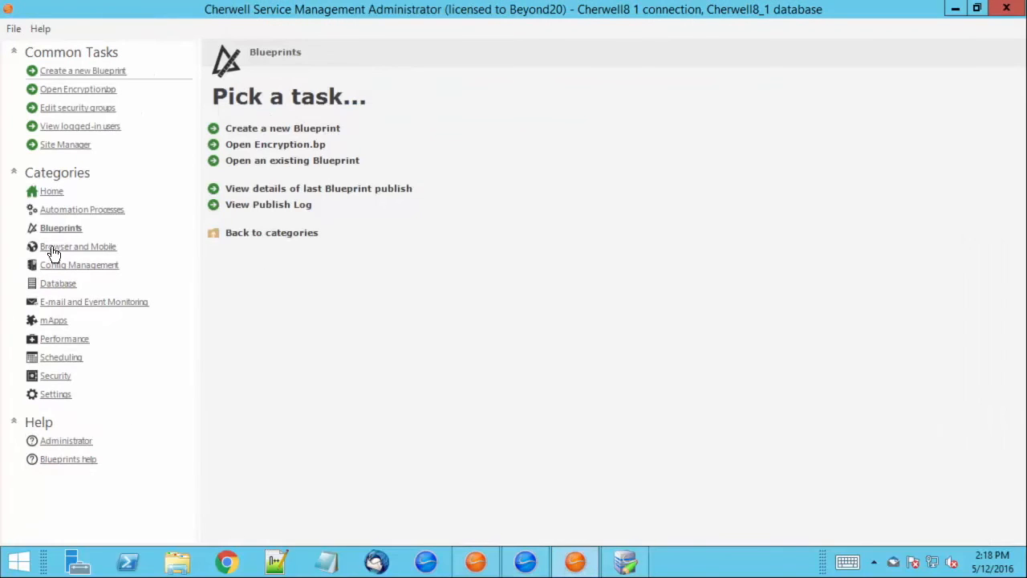
{"action": "left_click", "coordinate": [48, 286]}
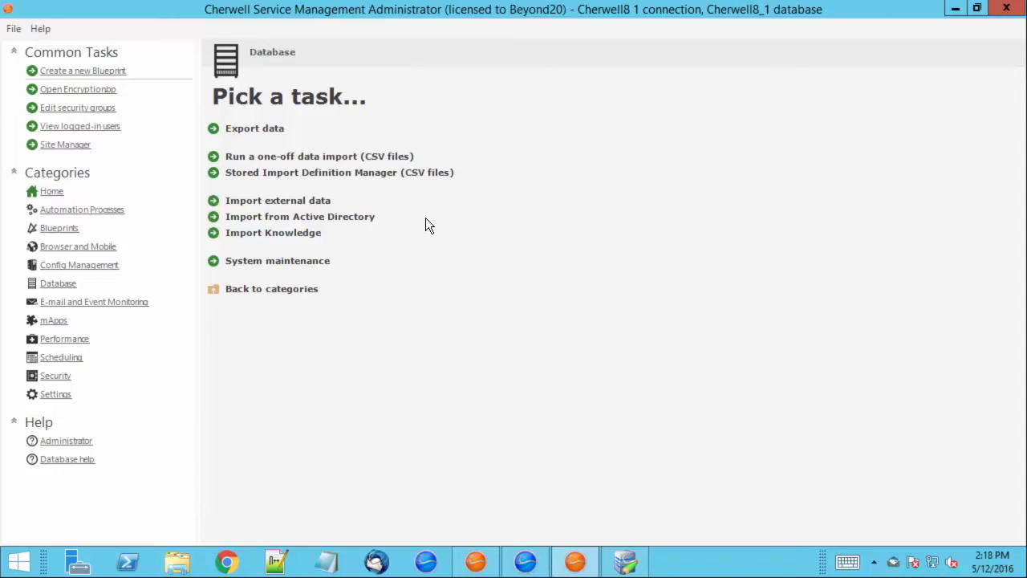
{"action": "left_click", "coordinate": [575, 560]}
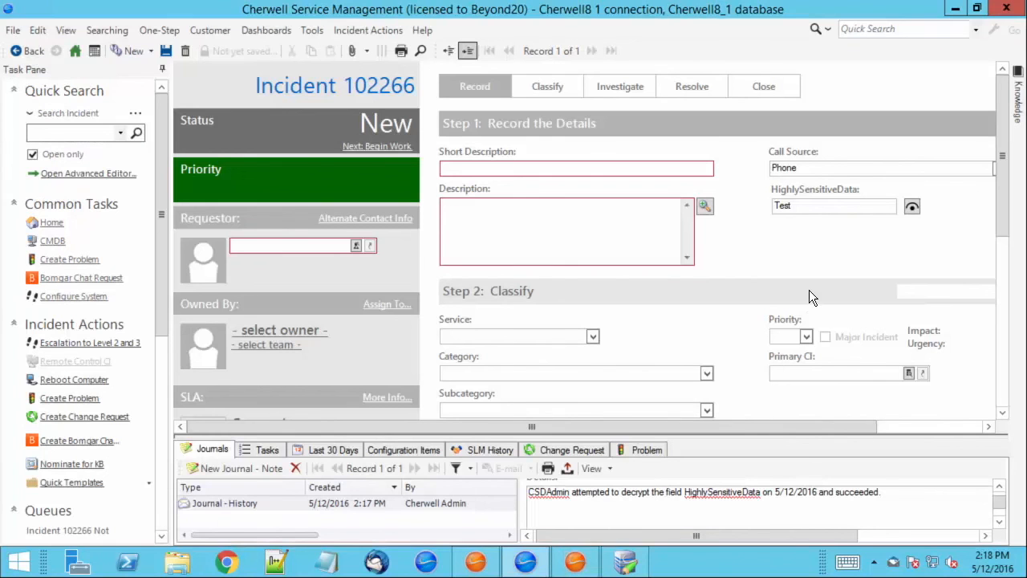
Re-encrypt the HighlySensitiveData field so the Test value is masked again.
{"action": "left_click", "coordinate": [812, 206]}
{"action": "left_click_drag", "start_coordinate": [812, 206], "coordinate": [777, 206]}
{"action": "left_click", "coordinate": [819, 205]}
{"action": "left_click", "coordinate": [594, 215]}
{"action": "left_click_drag", "start_coordinate": [809, 207], "coordinate": [762, 209]}
{"action": "left_click", "coordinate": [804, 207]}
{"action": "left_click_drag", "start_coordinate": [804, 206], "coordinate": [775, 208]}
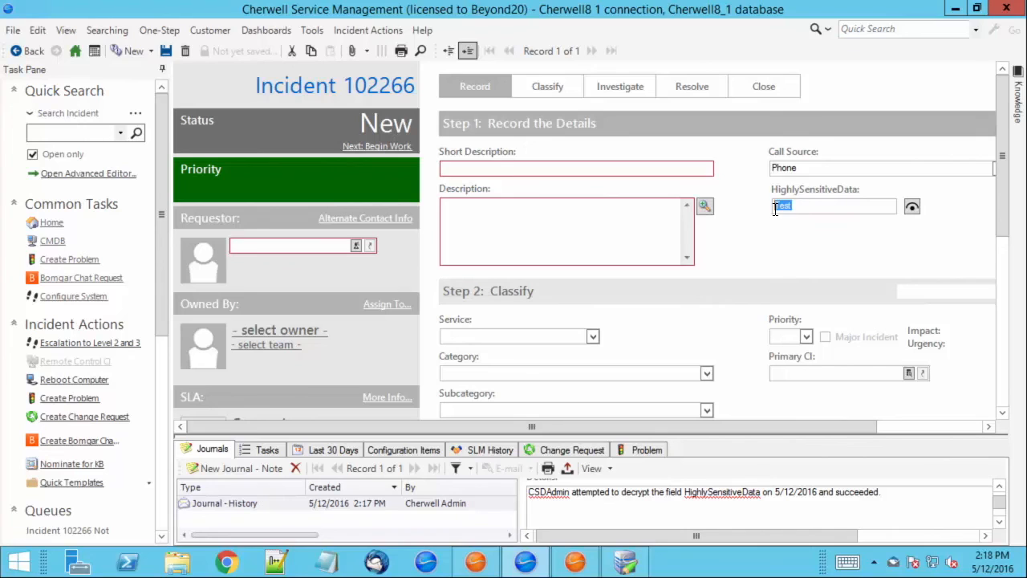
{"action": "left_click", "coordinate": [914, 210]}
Confirm in System Analyzer's Current Object Values that HighlySensitiveData reads 'Value is secured'.
{"action": "left_click", "coordinate": [430, 32]}
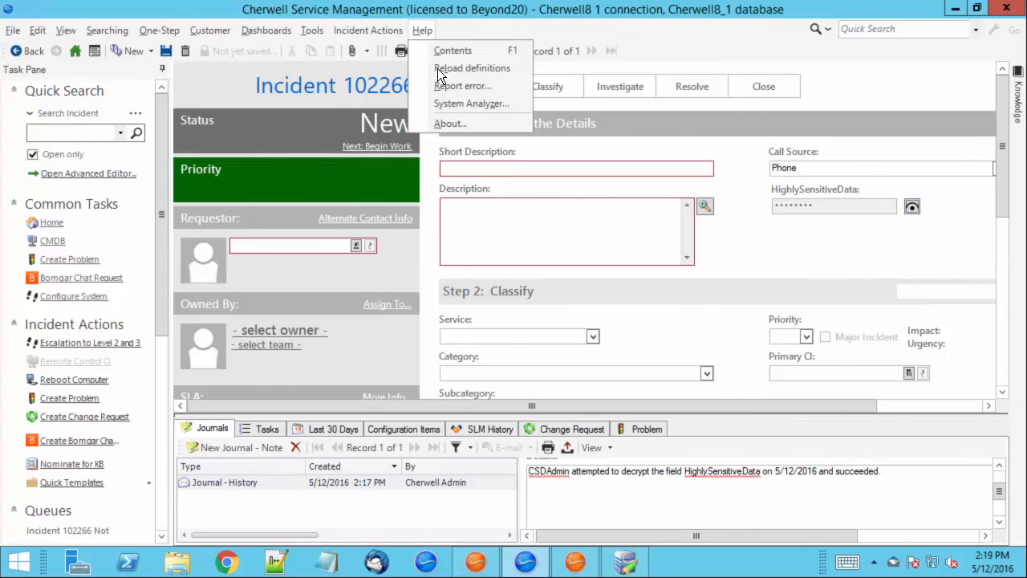
{"action": "left_click", "coordinate": [444, 102]}
{"action": "left_click", "coordinate": [200, 77]}
{"action": "left_click_drag", "start_coordinate": [598, 135], "coordinate": [556, 60]}
{"action": "left_click", "coordinate": [617, 240]}
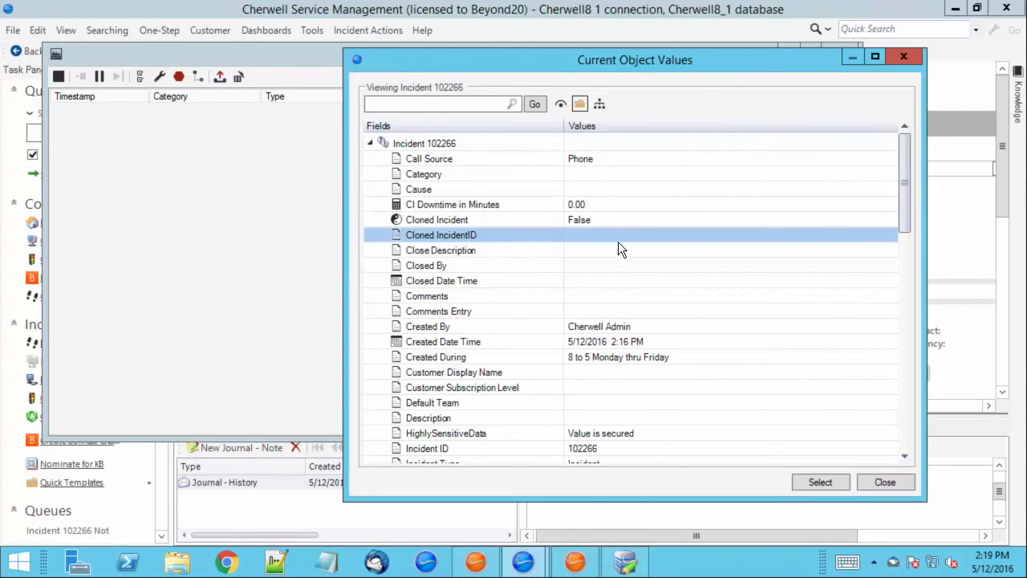
{"action": "scroll", "coordinate": [598, 289], "scroll_direction": "down", "scroll_amount": 3}
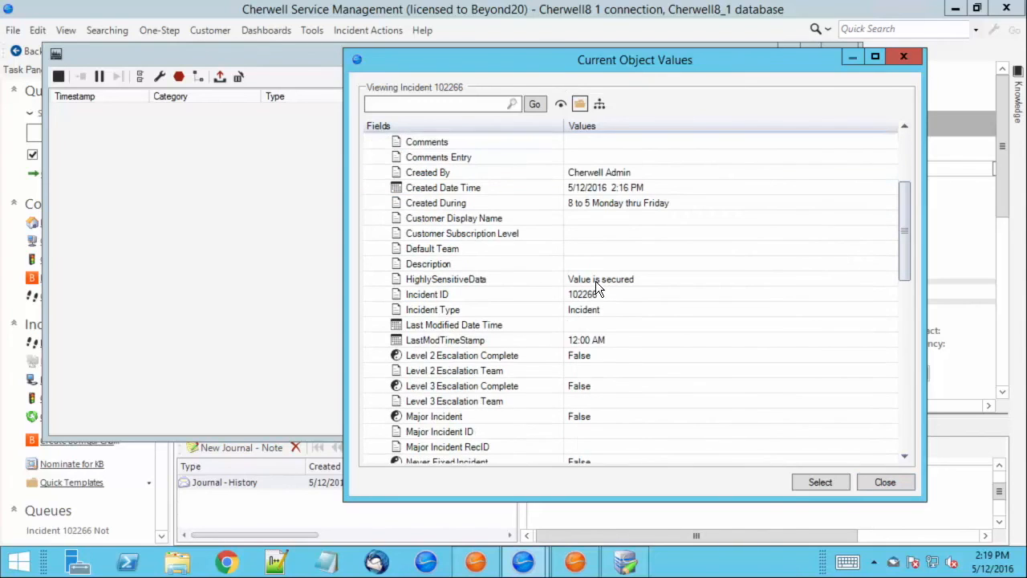
{"action": "scroll", "coordinate": [596, 288], "scroll_direction": "down", "scroll_amount": 1}
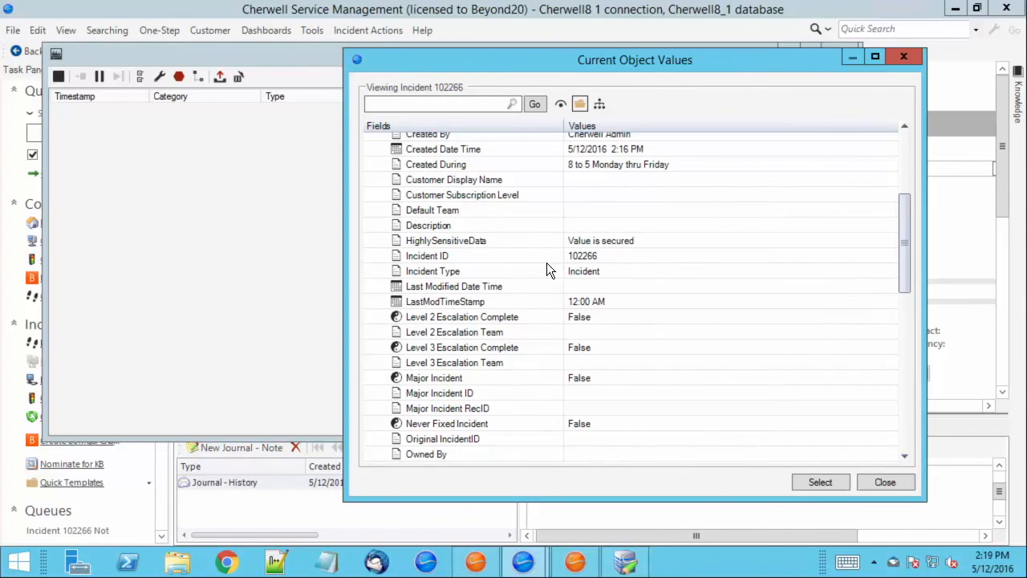
{"action": "left_click", "coordinate": [470, 244]}
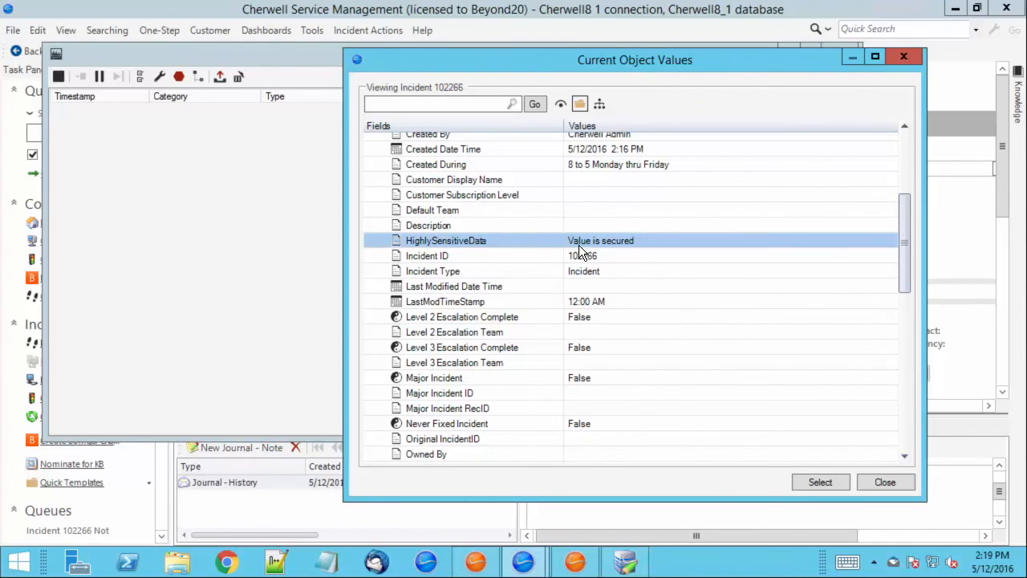
{"action": "double_click", "coordinate": [641, 240]}
{"action": "left_click", "coordinate": [642, 241]}
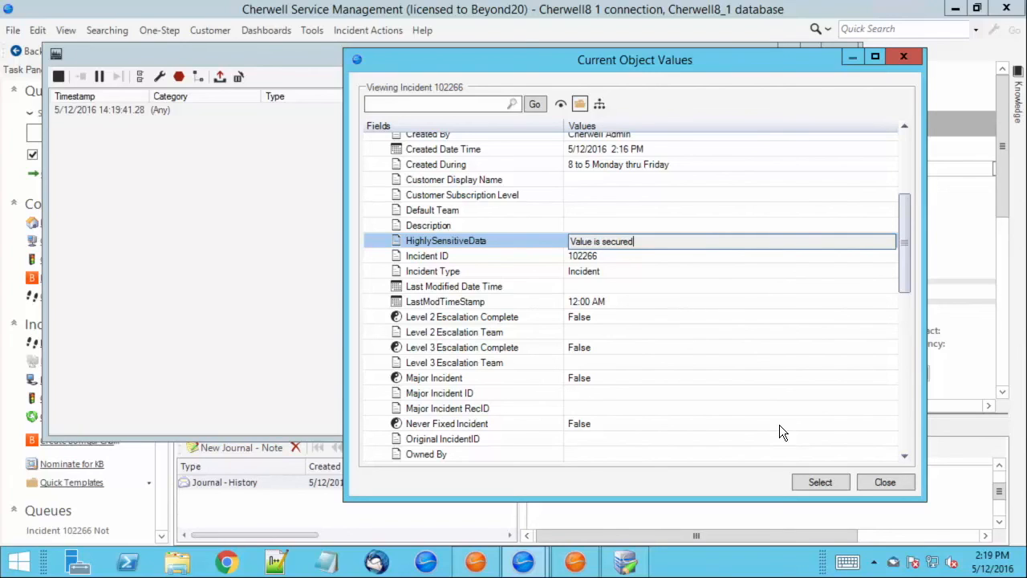
{"action": "left_click", "coordinate": [878, 483]}
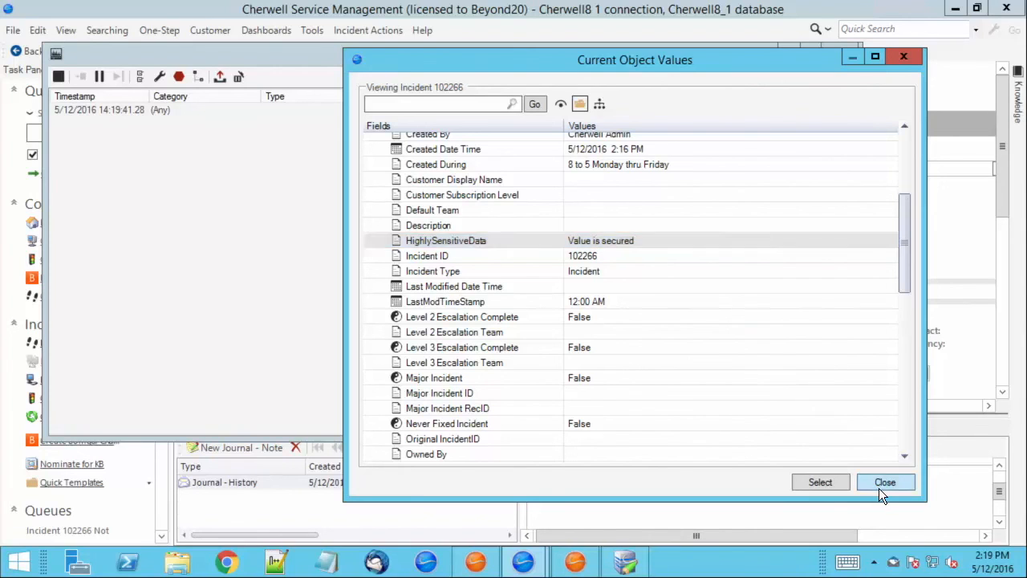
{"action": "left_click", "coordinate": [879, 486]}
Close the System Analyzer and click into Incident 102266's Short Description field.
{"action": "left_click", "coordinate": [853, 52]}
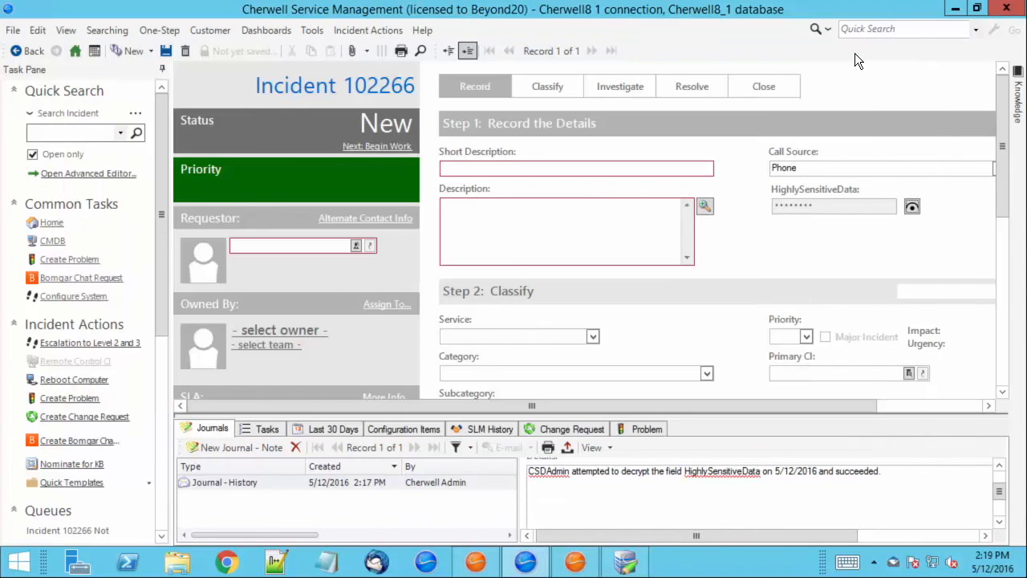
{"action": "left_click", "coordinate": [617, 171]}
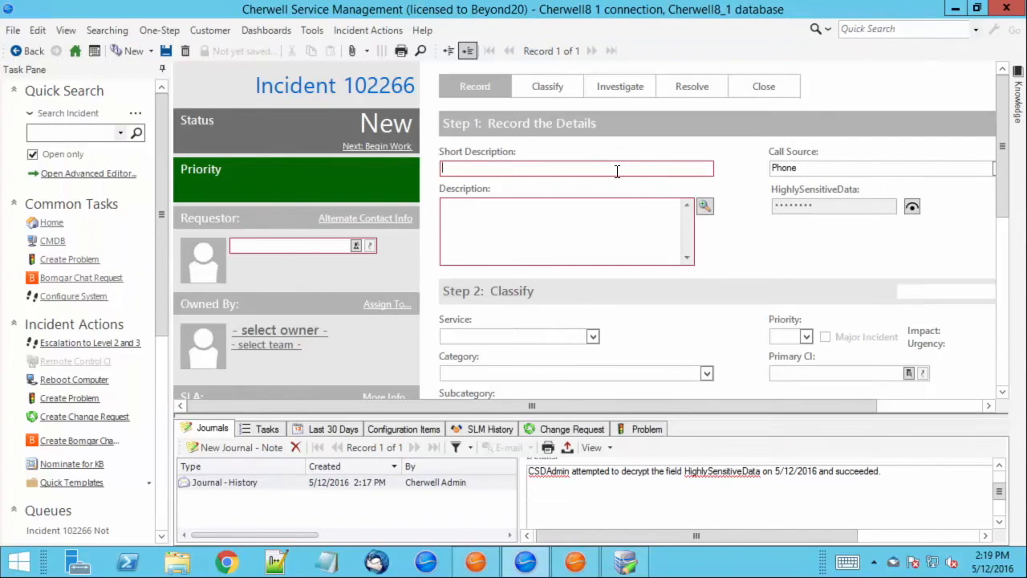